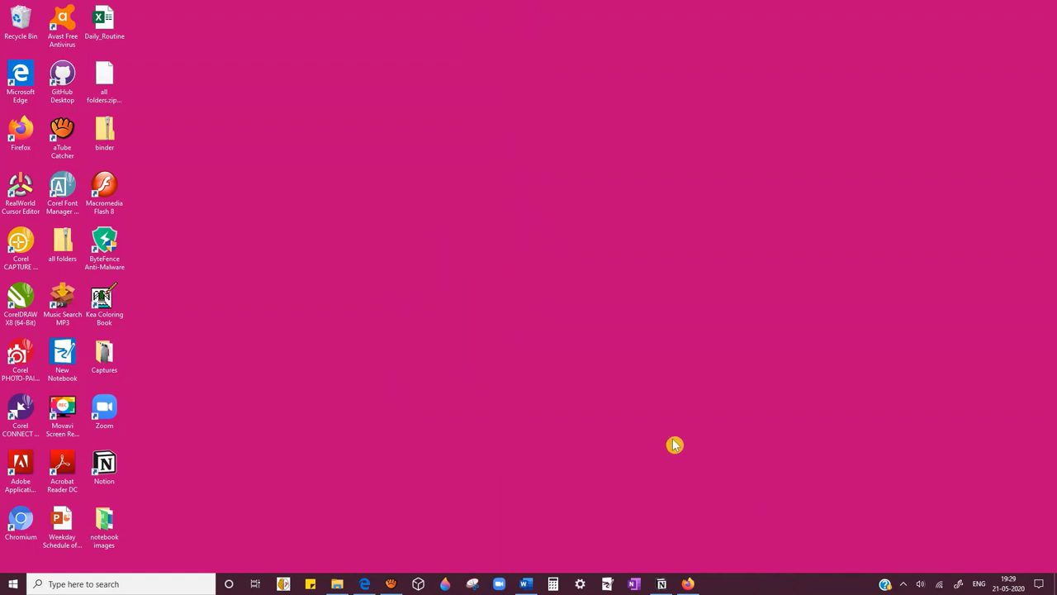
Switch to Notion, keep the current workspace selected and look over the Getting Started page
left_click(665, 583)
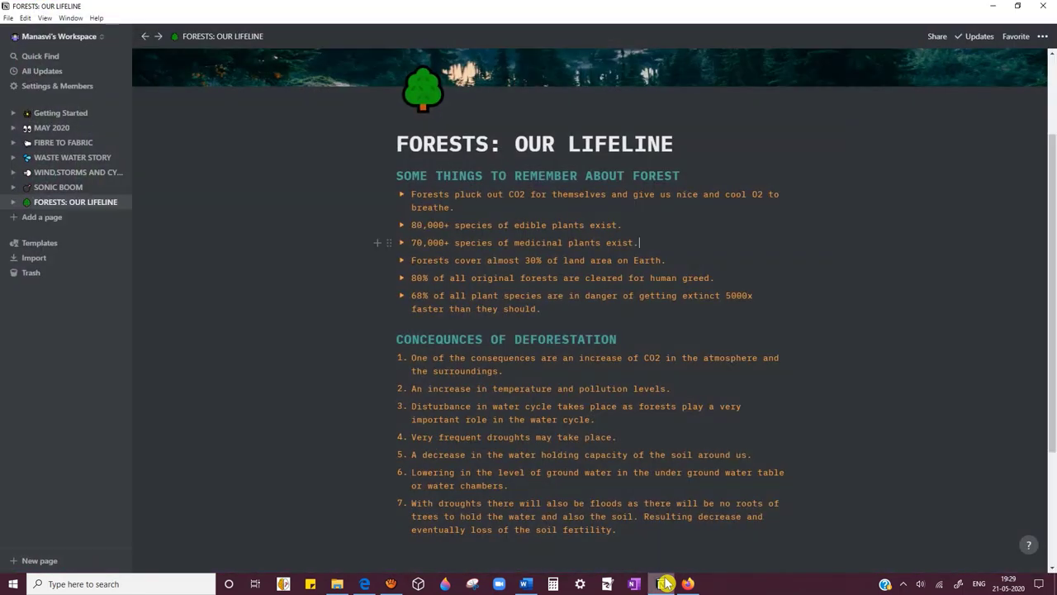
left_click(52, 41)
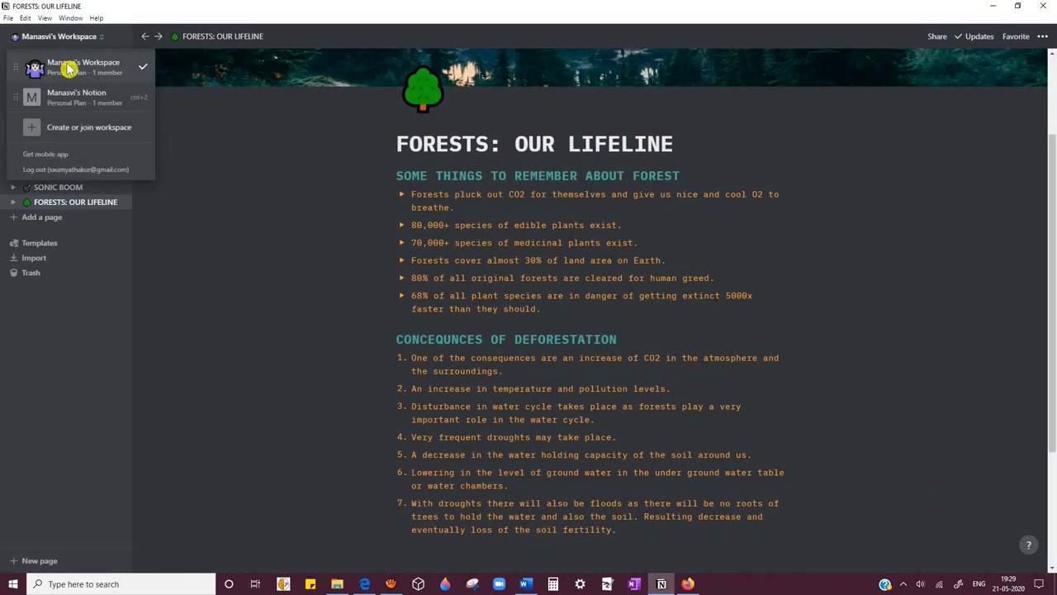
left_click(72, 71)
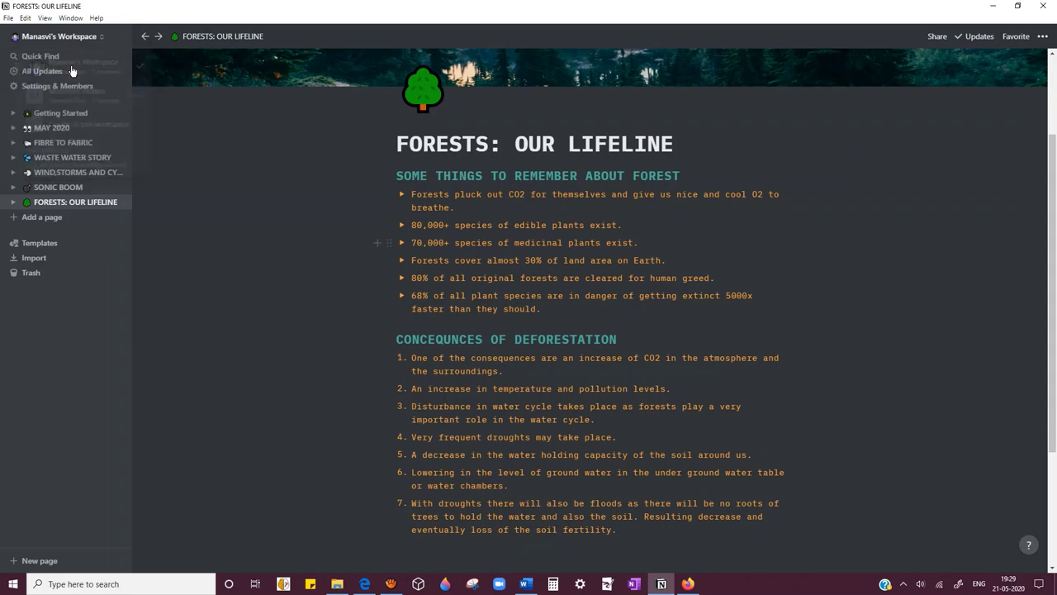
left_click(76, 117)
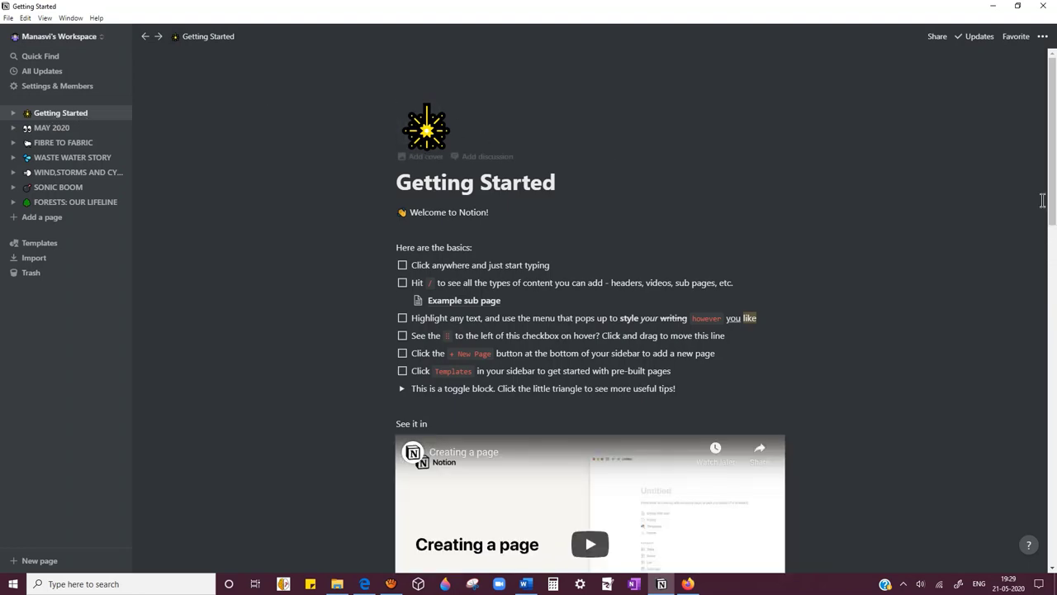
left_click_drag(1054, 201, 1015, 189)
Look through the existing pages in turn, from the MAY 2020 calendar through FORESTS: OUR LIFELINE
left_click(77, 130)
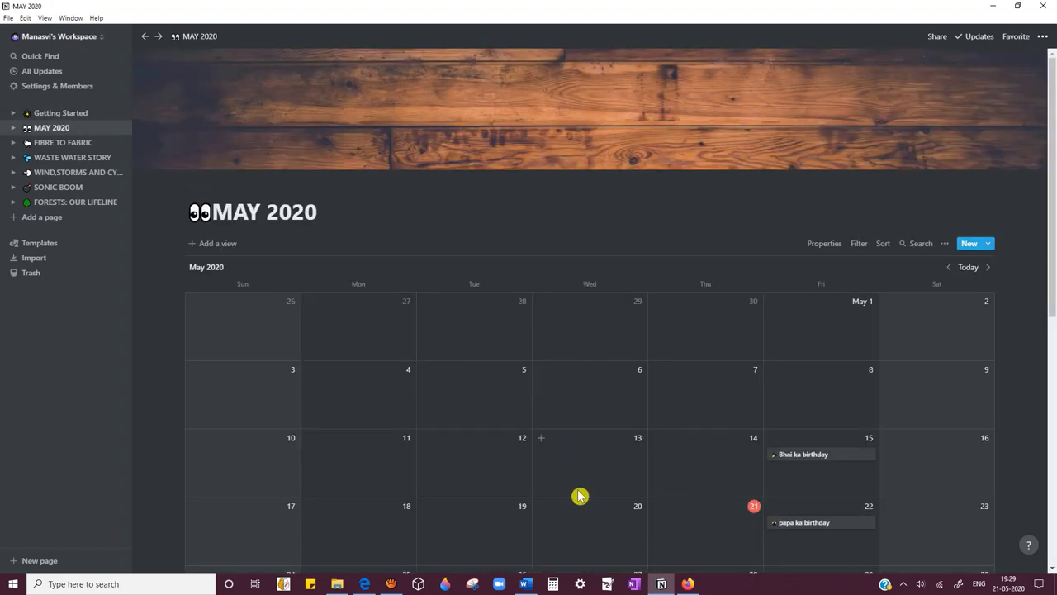
left_click(48, 146)
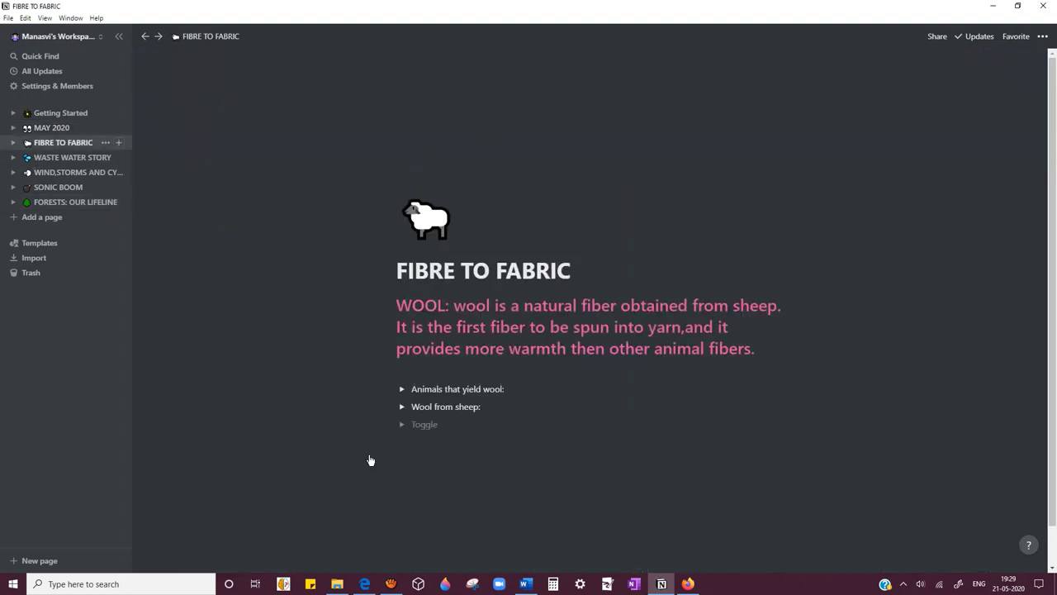
left_click(58, 160)
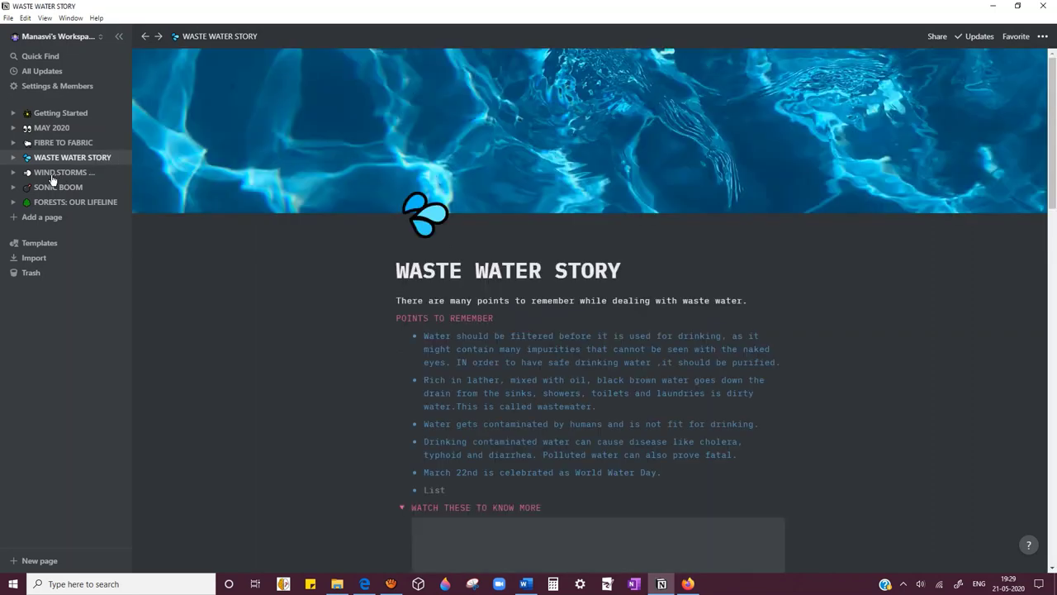
left_click(52, 176)
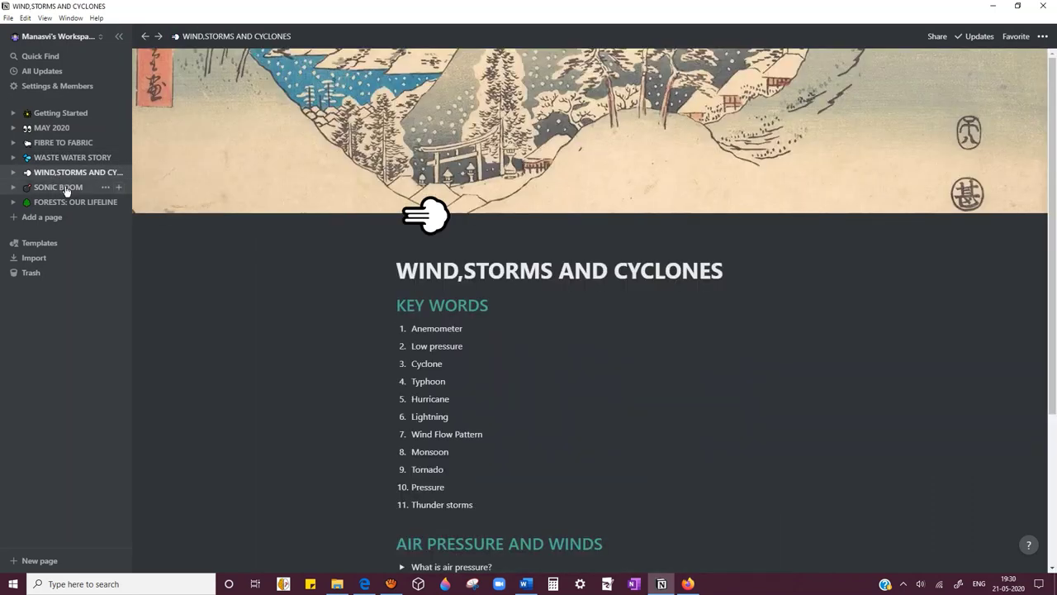
left_click(66, 189)
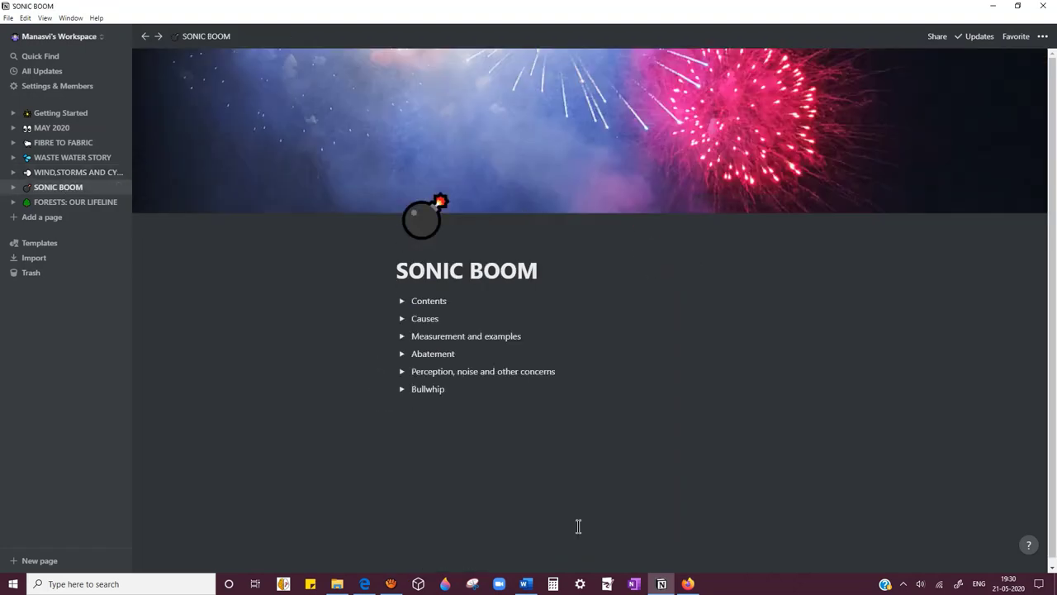
left_click(59, 206)
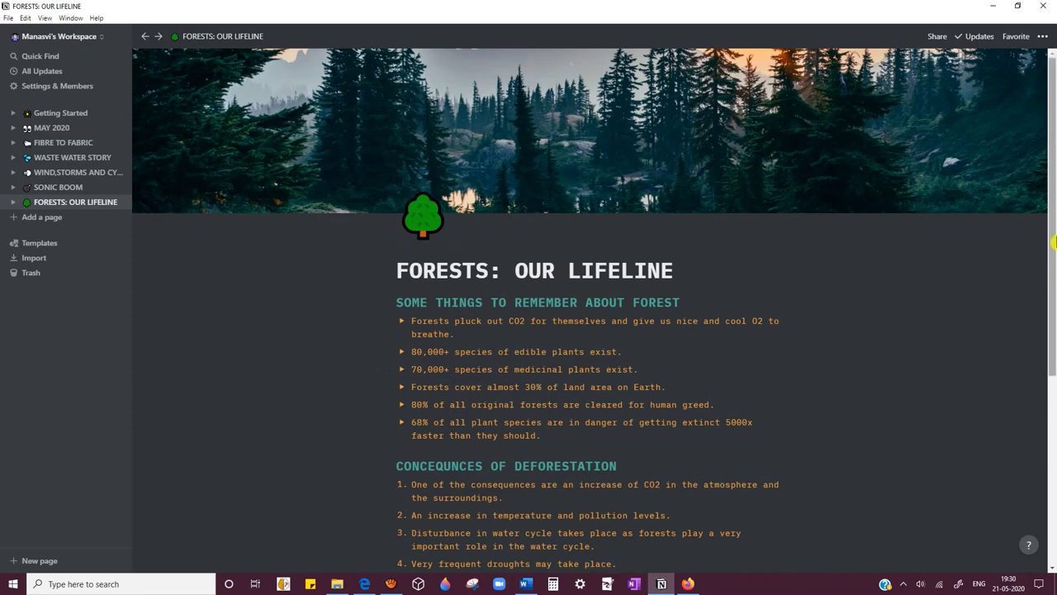
left_click_drag(1053, 83, 1053, 57)
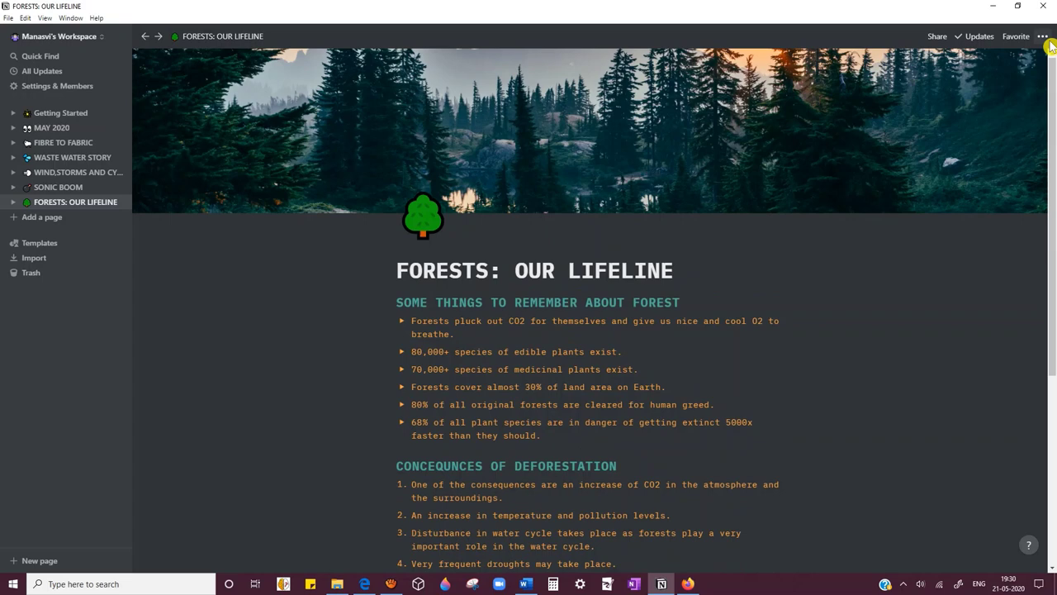
Create a new private page, open it as a full page and add an icon to it
left_click(33, 561)
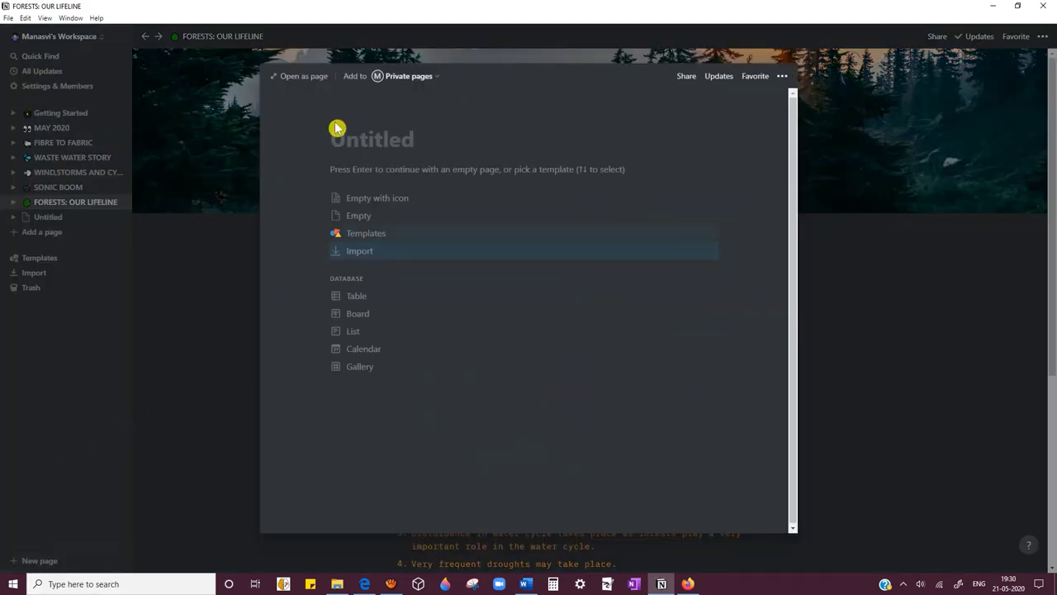
left_click(317, 80)
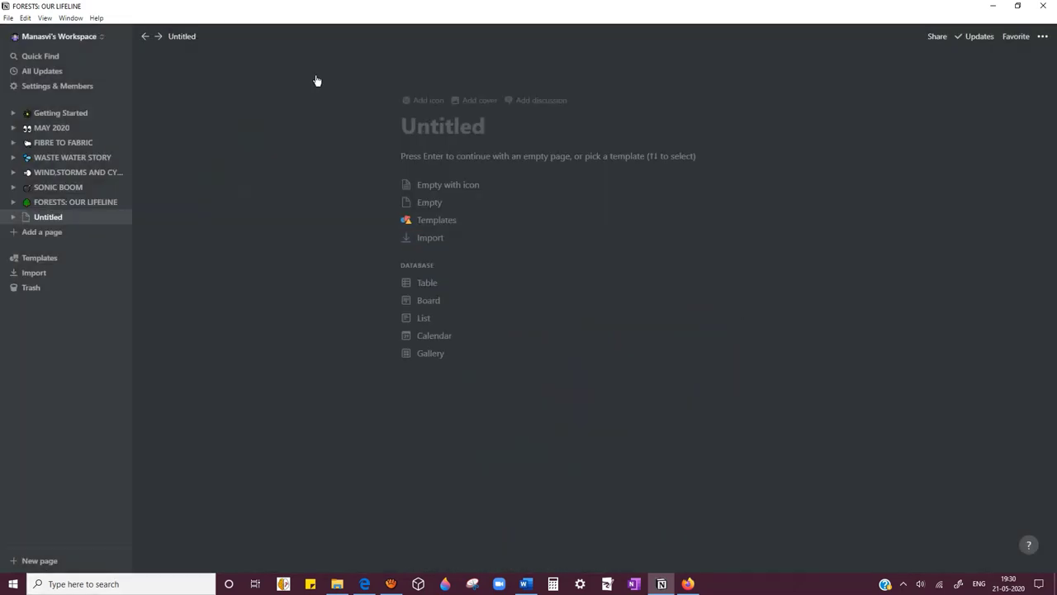
left_click(422, 100)
Replace the page icon with the uploaded anime character image named index from the Custom Office Templates folder in Documents
left_click(422, 121)
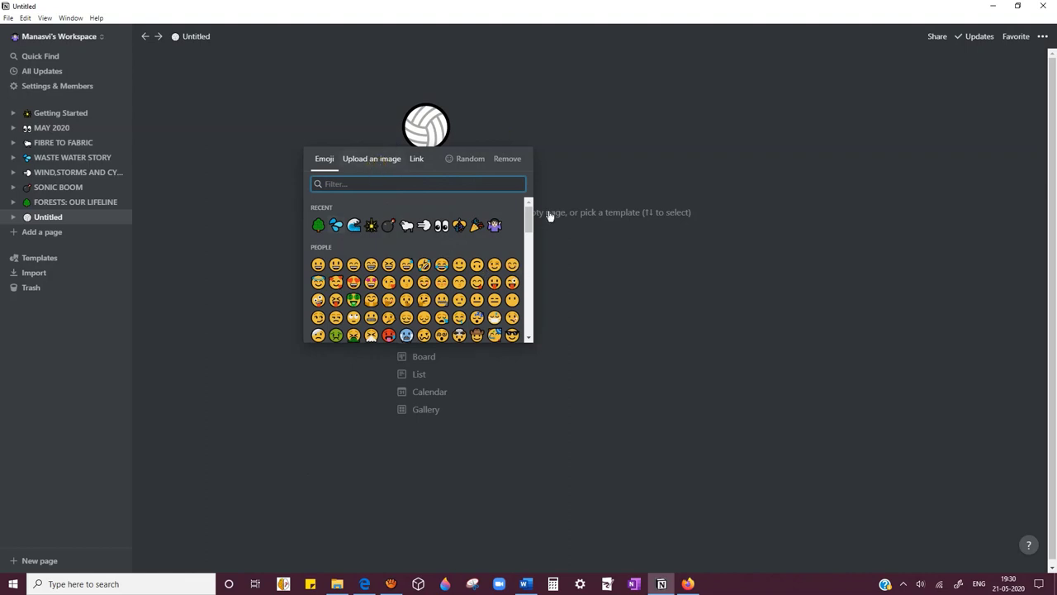
left_click(359, 159)
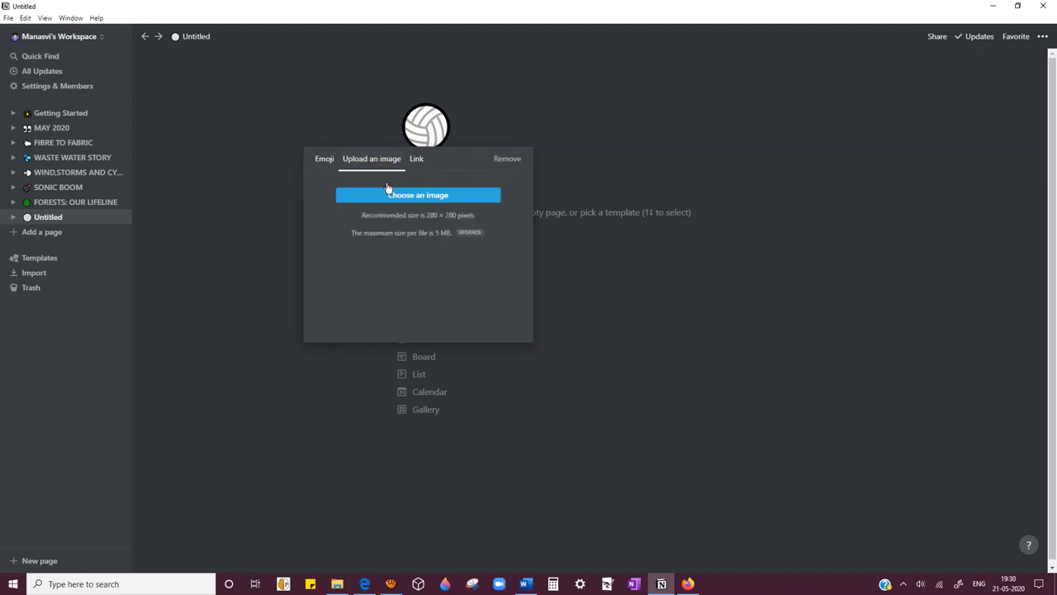
left_click(385, 197)
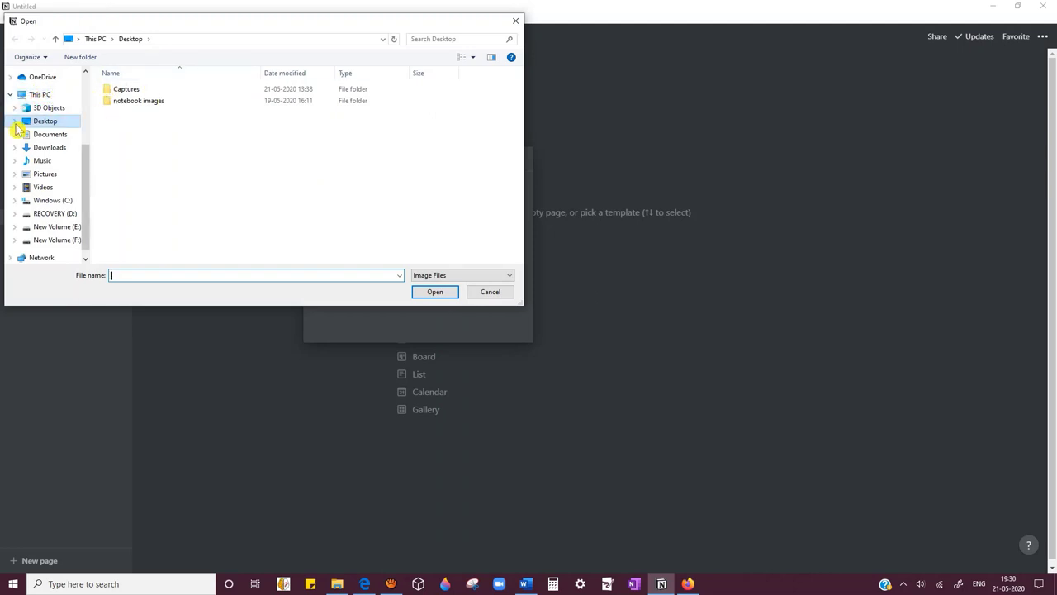
left_click(56, 137)
double_click(132, 113)
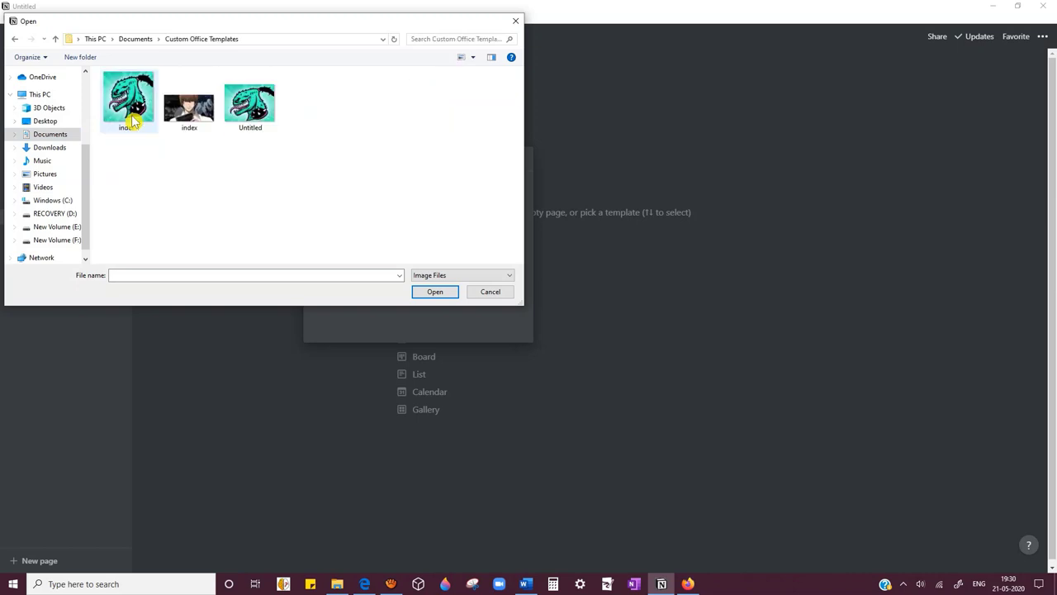
left_click(189, 104)
double_click(189, 104)
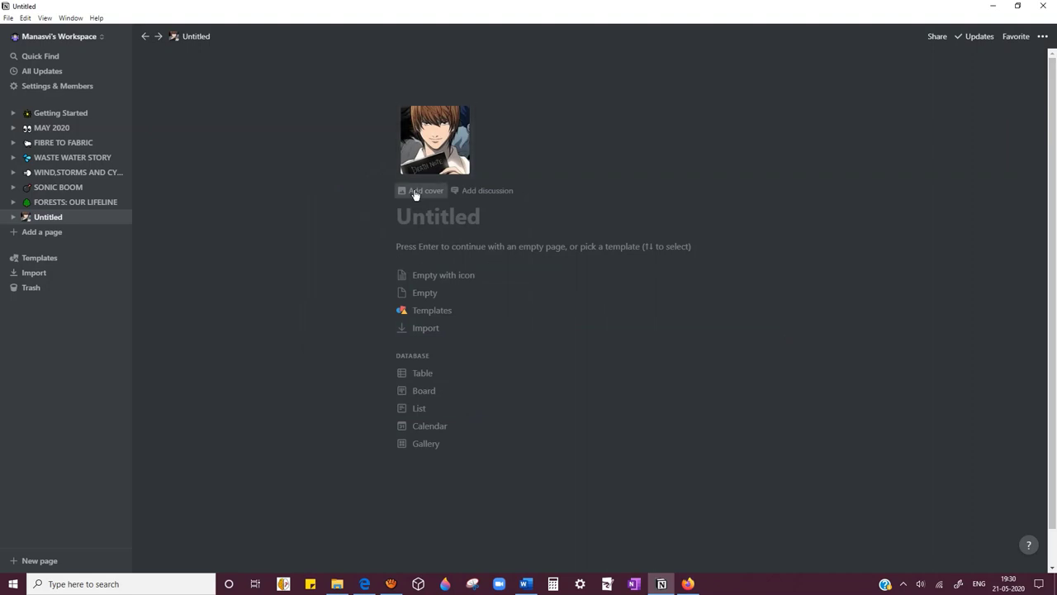
Add a cover to the new page and change it to the Unsplash photo of library bookshelves
left_click(414, 191)
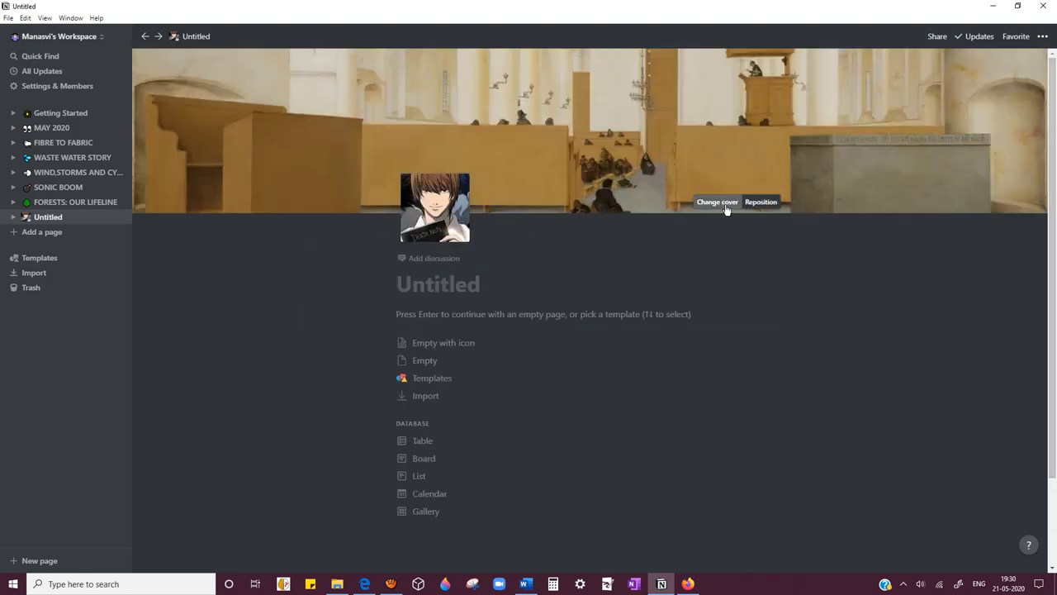
left_click(717, 203)
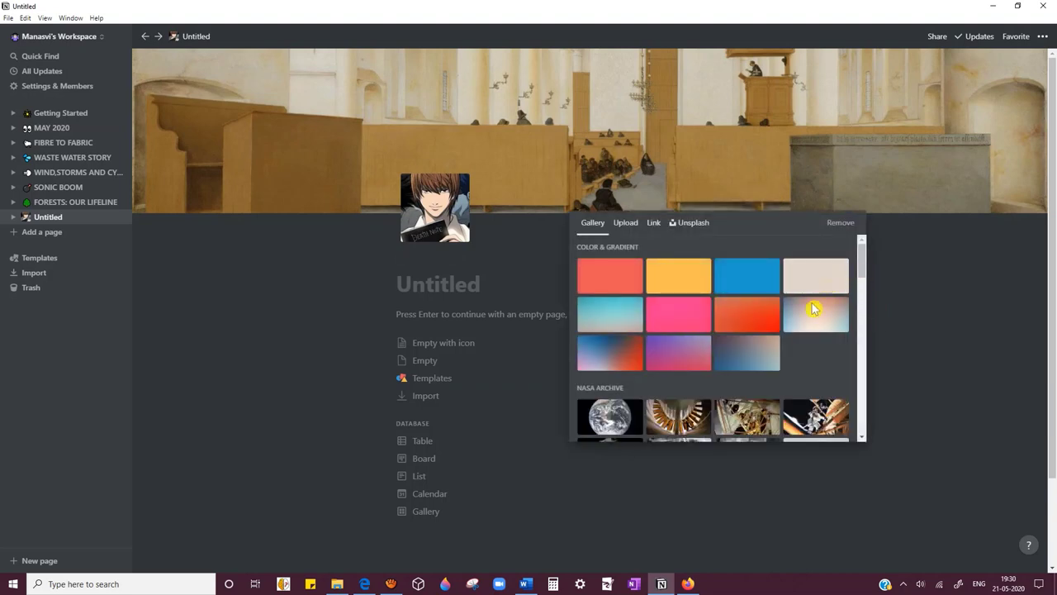
left_click(687, 223)
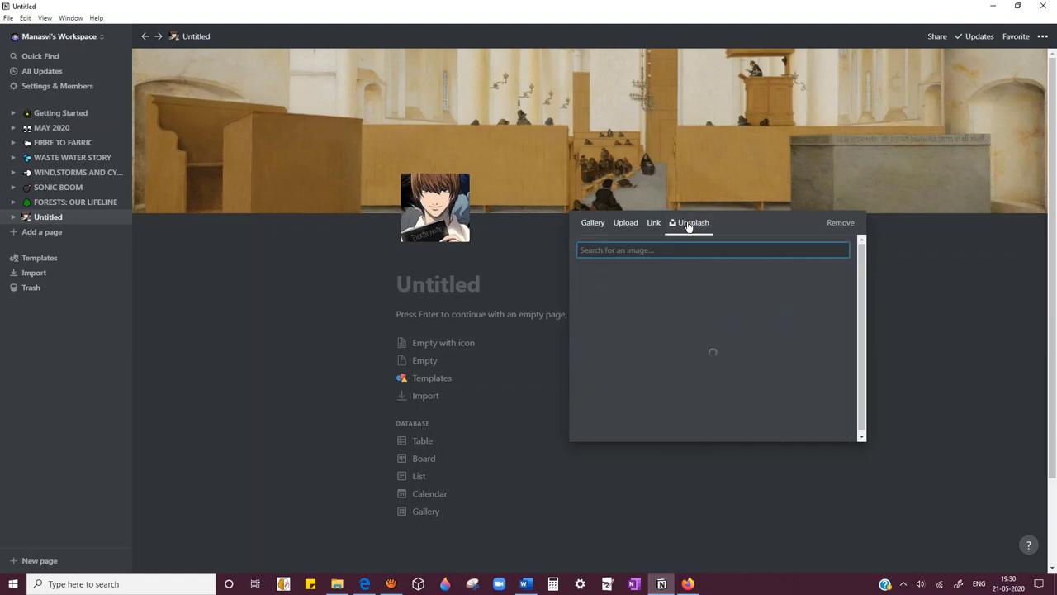
left_click(695, 281)
left_click(801, 287)
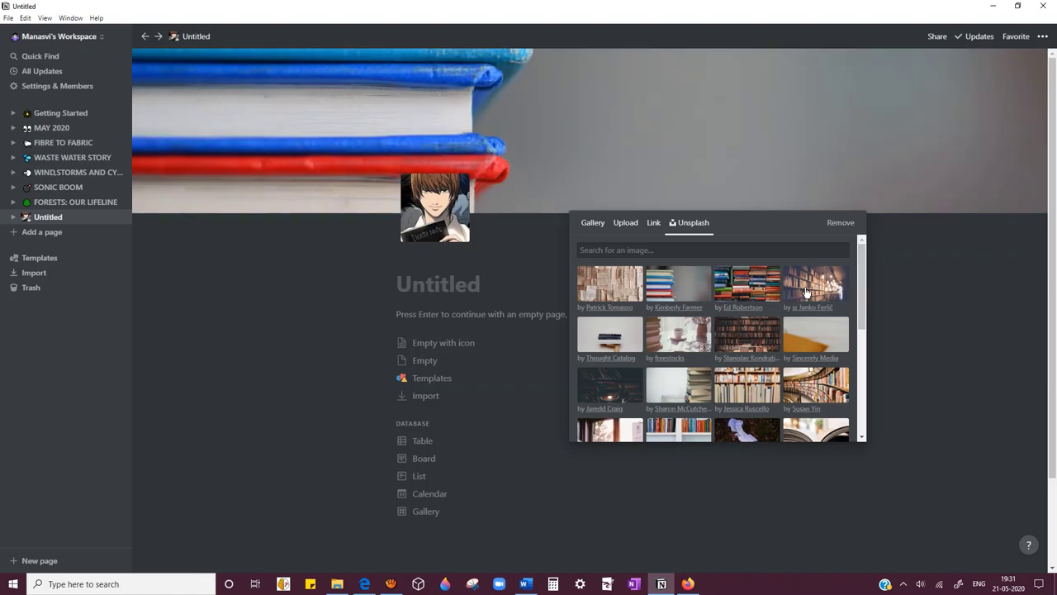
left_click(806, 291)
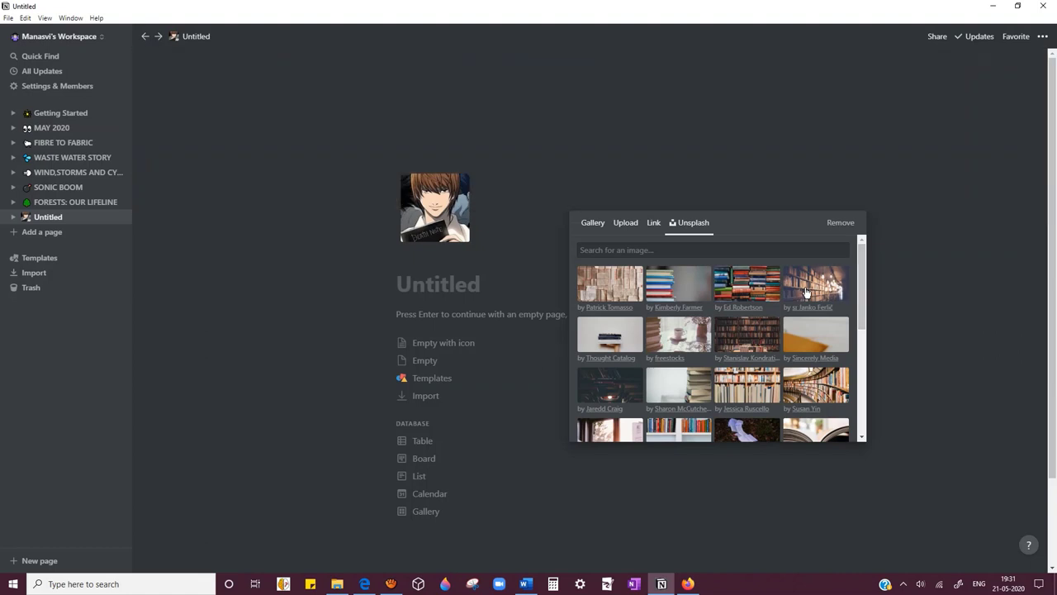
left_click(903, 319)
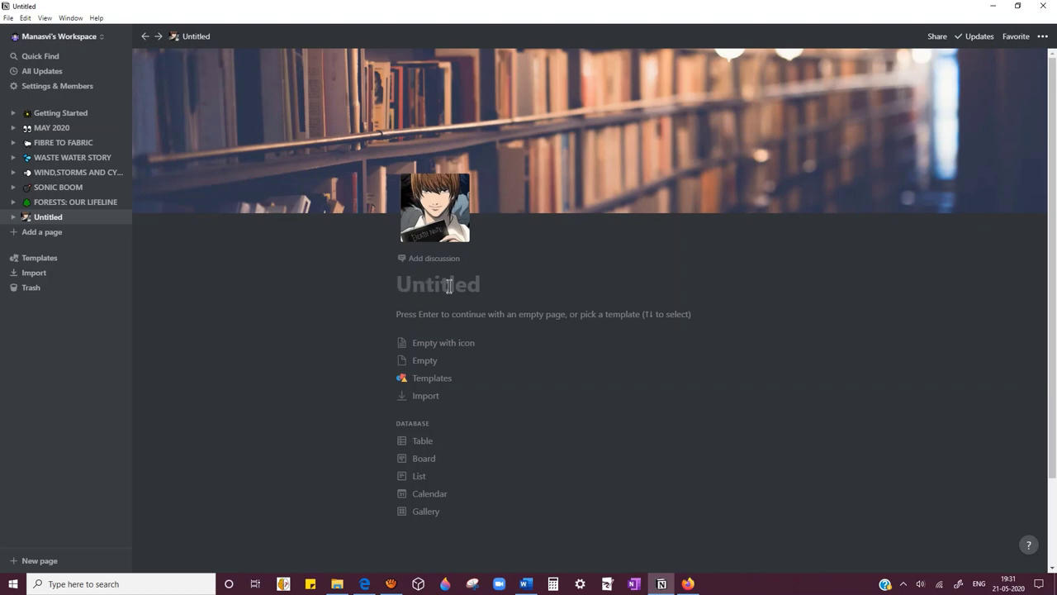
Title the page WELCOME and continue with an empty page body
type("WE")
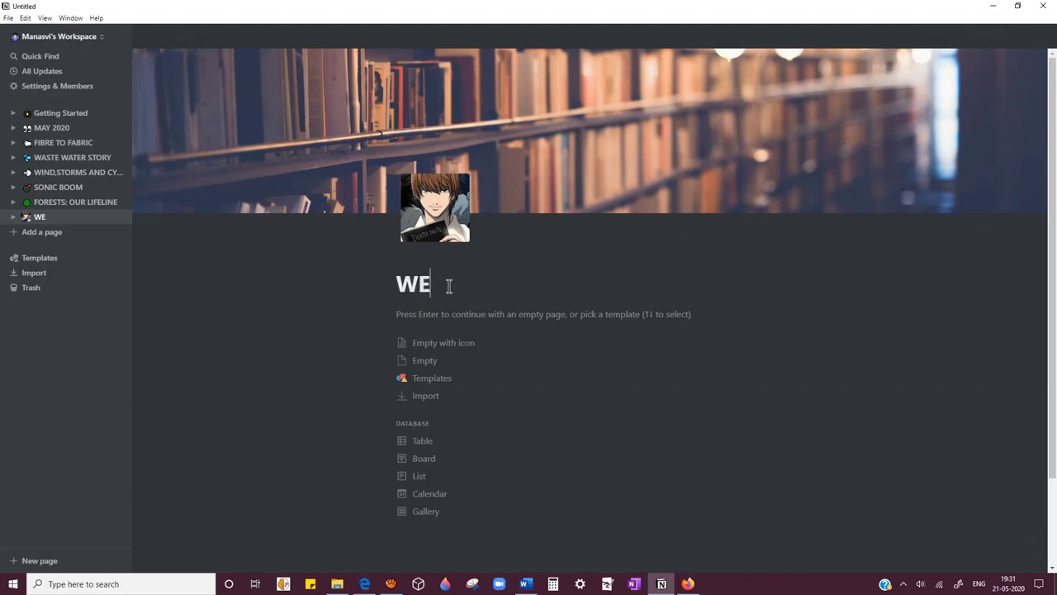
type("LCOME")
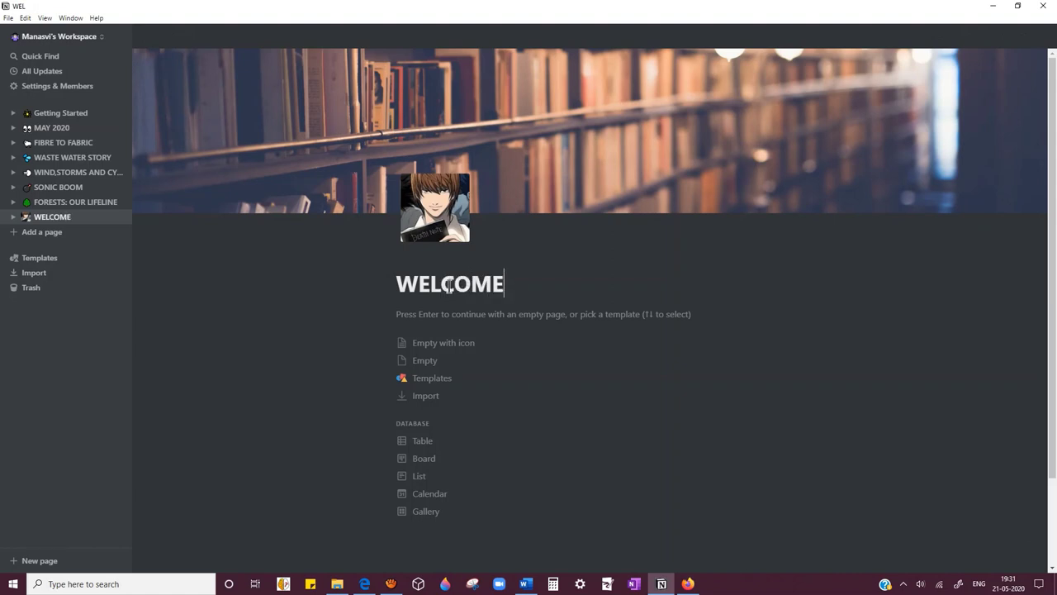
key("Return")
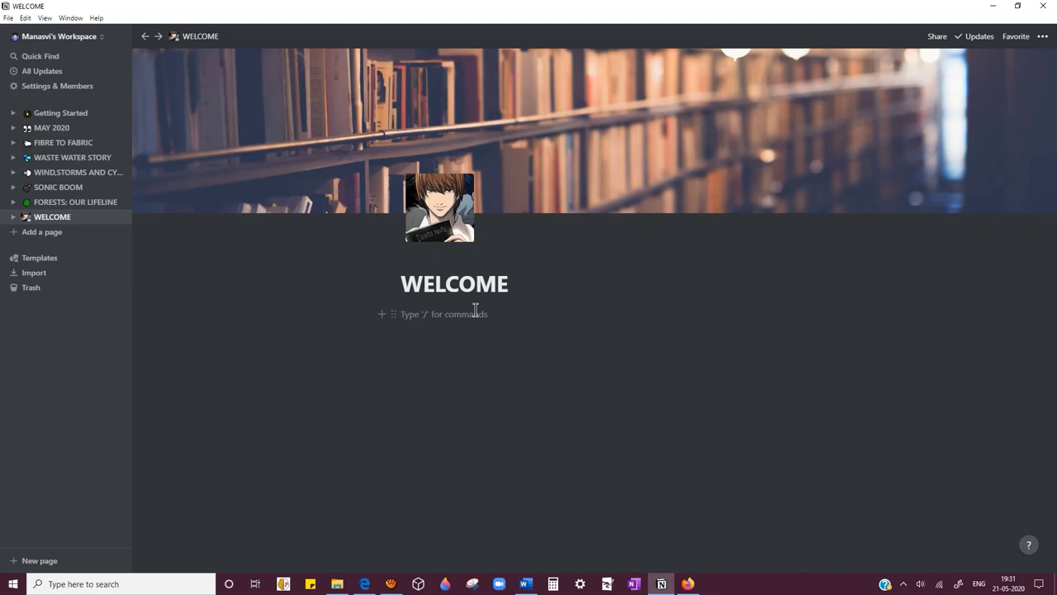
Insert a toggle list block below the WELCOME title using the slash command
type("/")
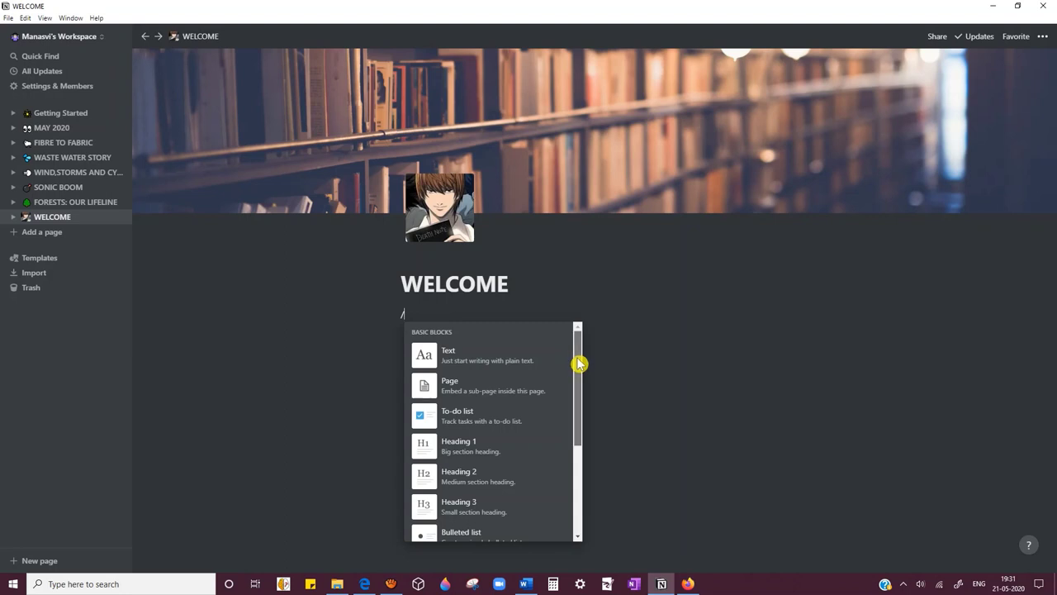
left_click_drag(578, 361, 583, 404)
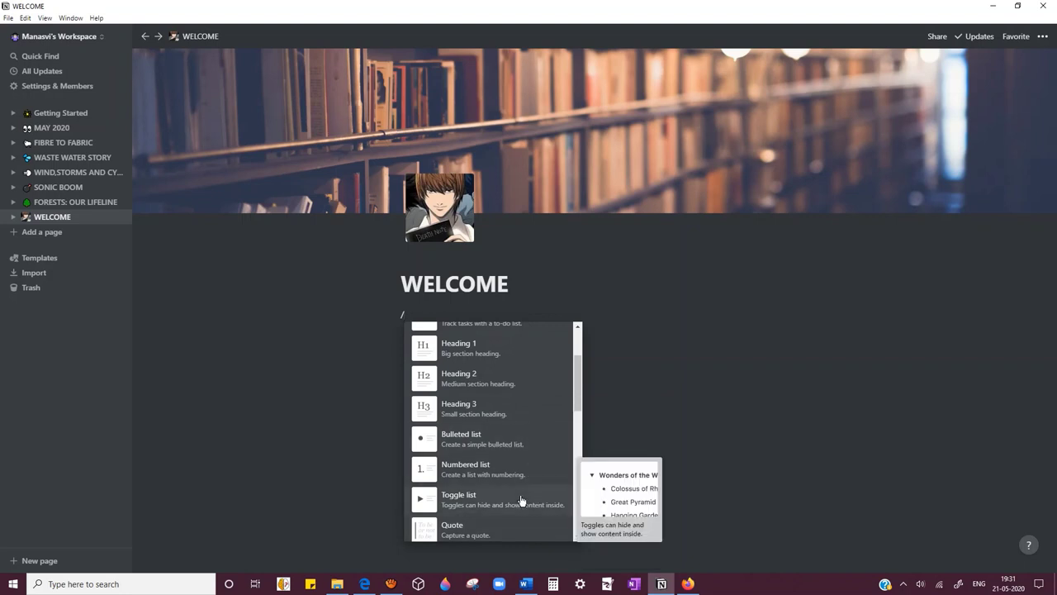
left_click(521, 500)
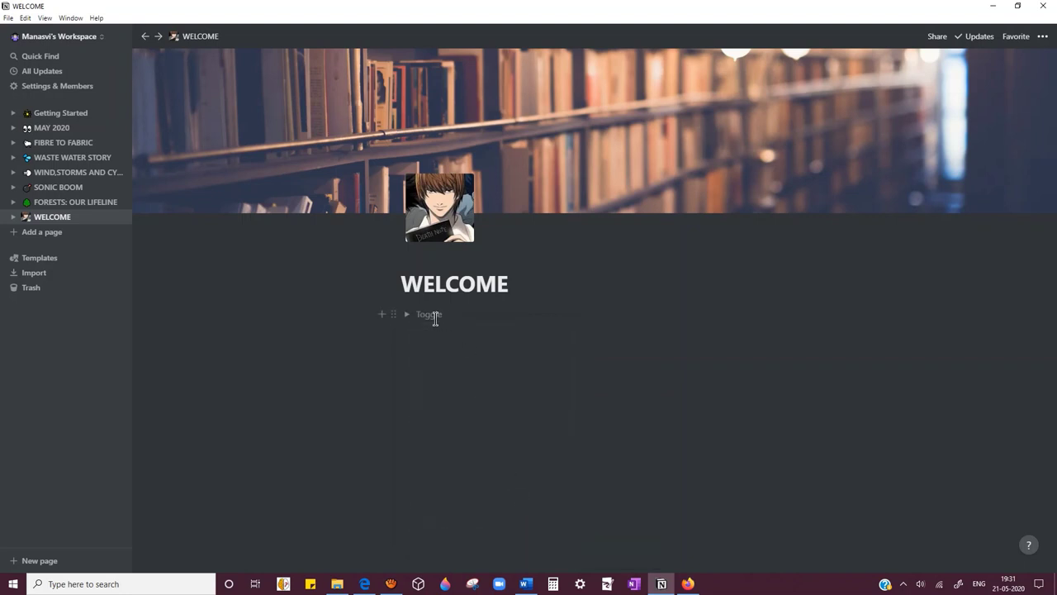
Browse the available block types with the slash command inside the toggle, then dismiss the list
type("/")
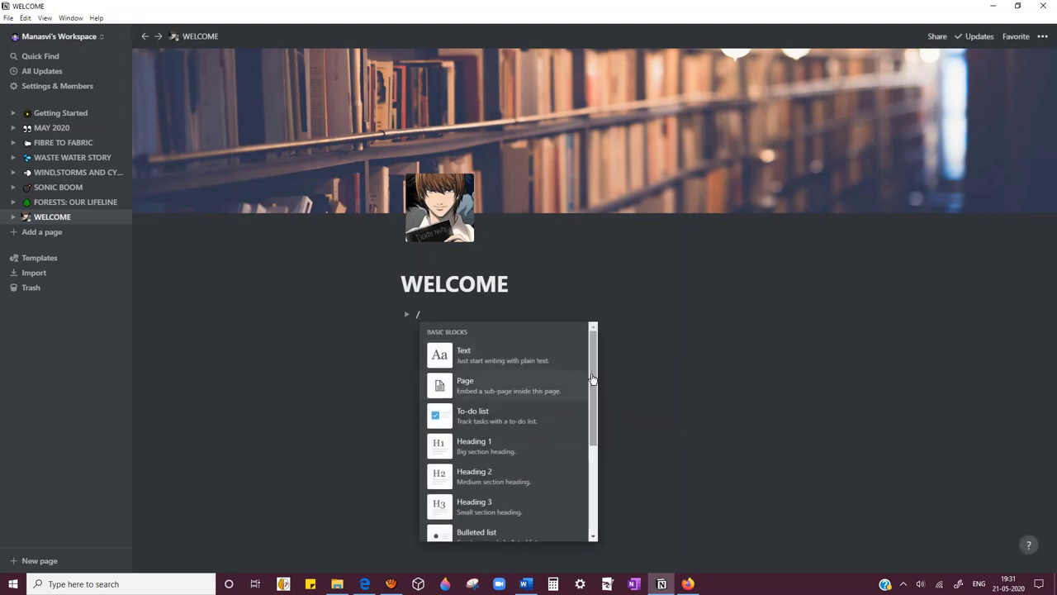
mouse_move(592, 377)
left_mouse_down()
mouse_move(628, 547)
mouse_move(634, 533)
left_mouse_up()
left_click(634, 534)
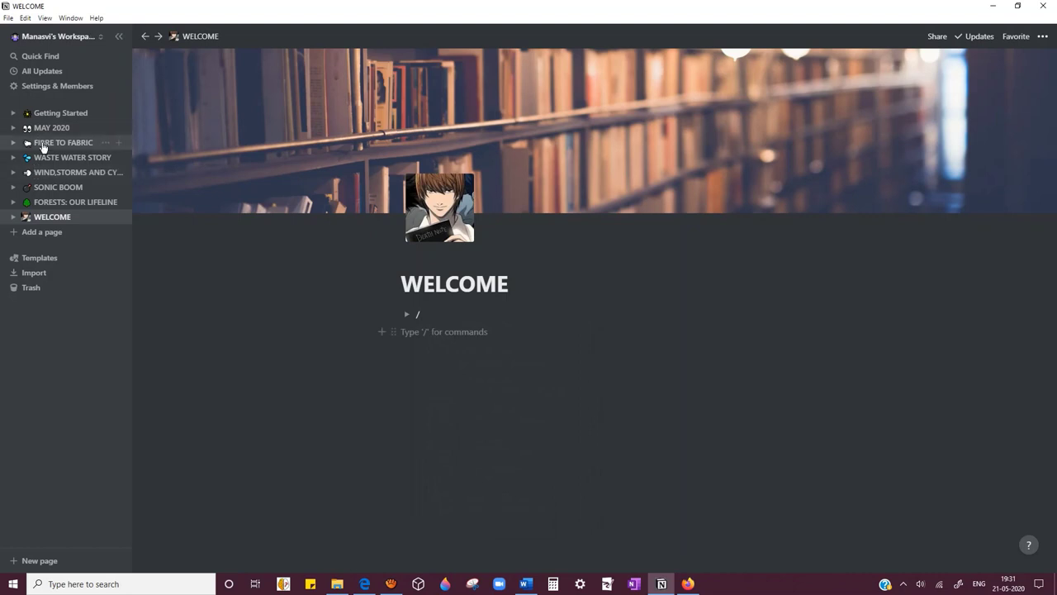
Open the WASTE WATER STORY page and collapse its WATCH THESE TO KNOW MORE toggle
left_click(41, 158)
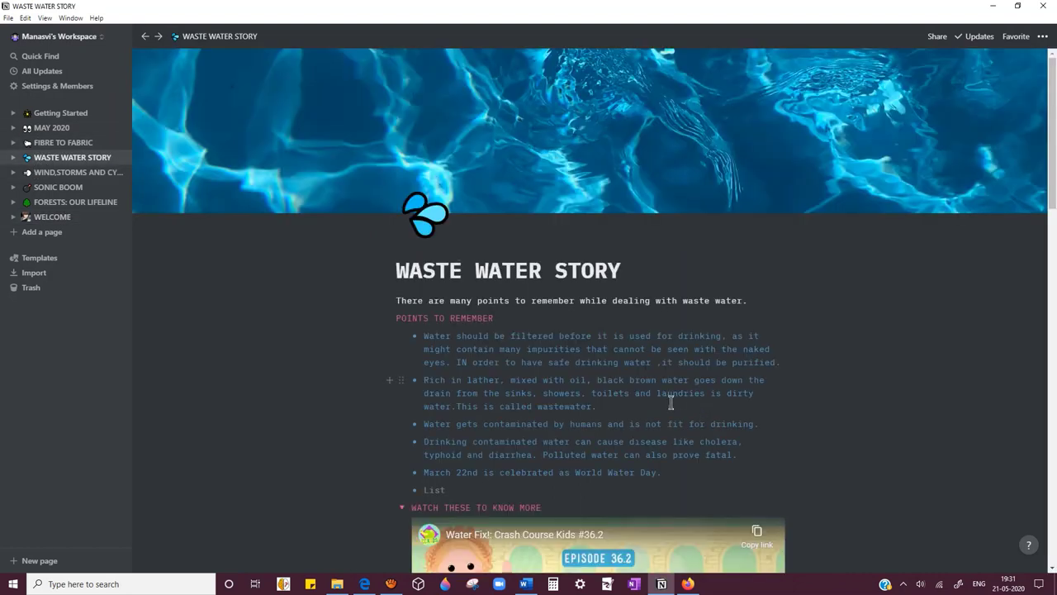
left_click(401, 507)
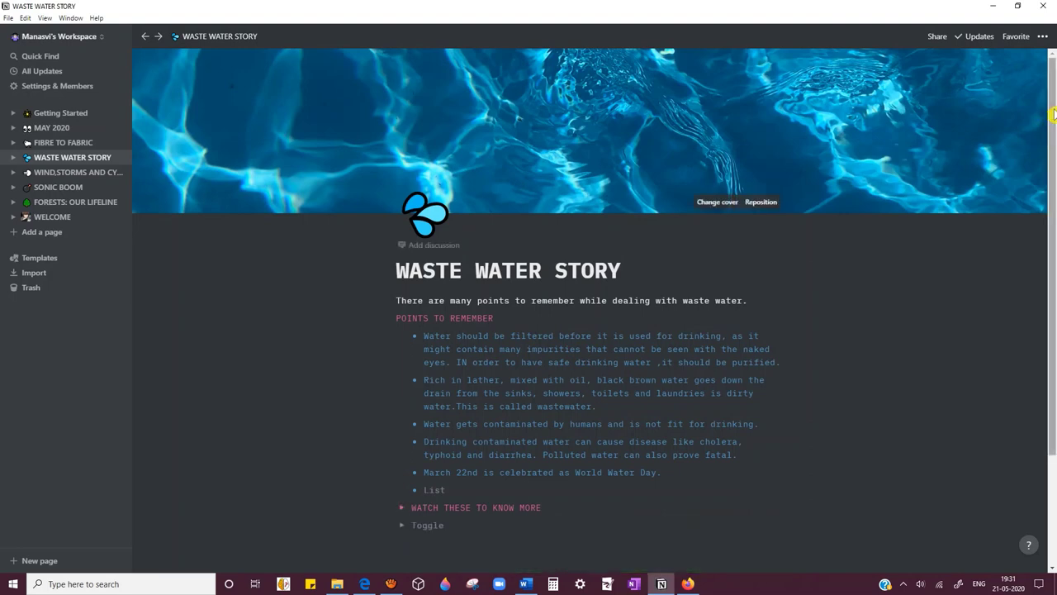
scroll(1053, 210, "down", 2)
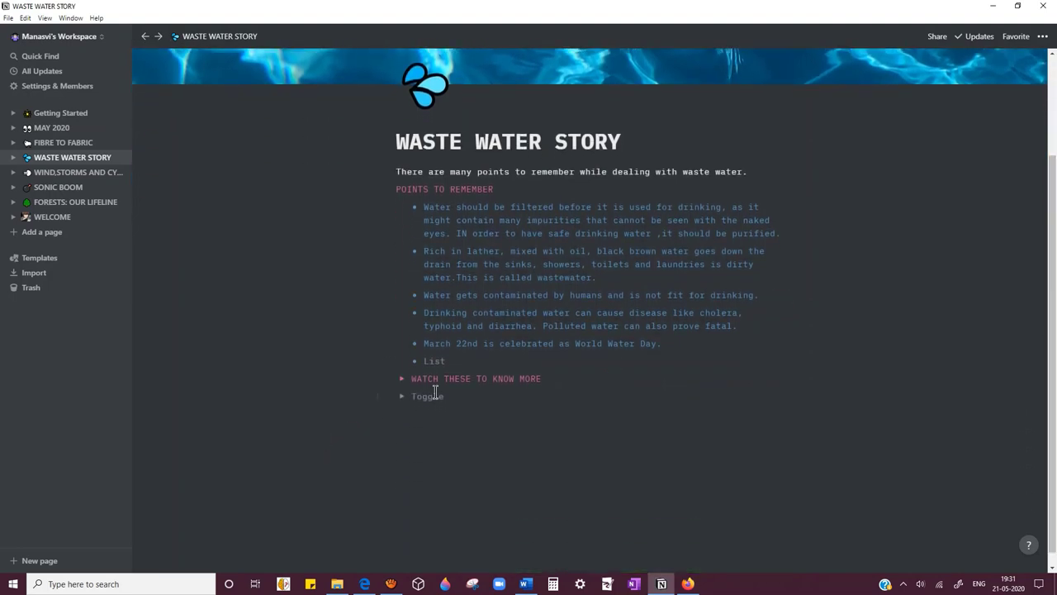
Expand the WATCH THESE TO KNOW MORE toggle to view its embedded videos, and leave it collapsed
left_click(402, 378)
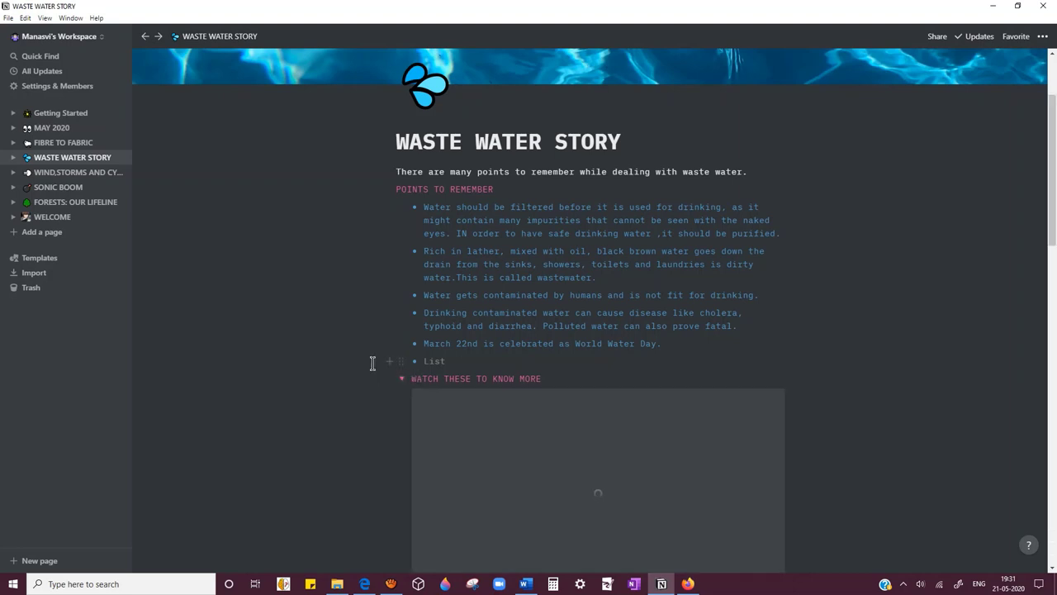
left_click(402, 380)
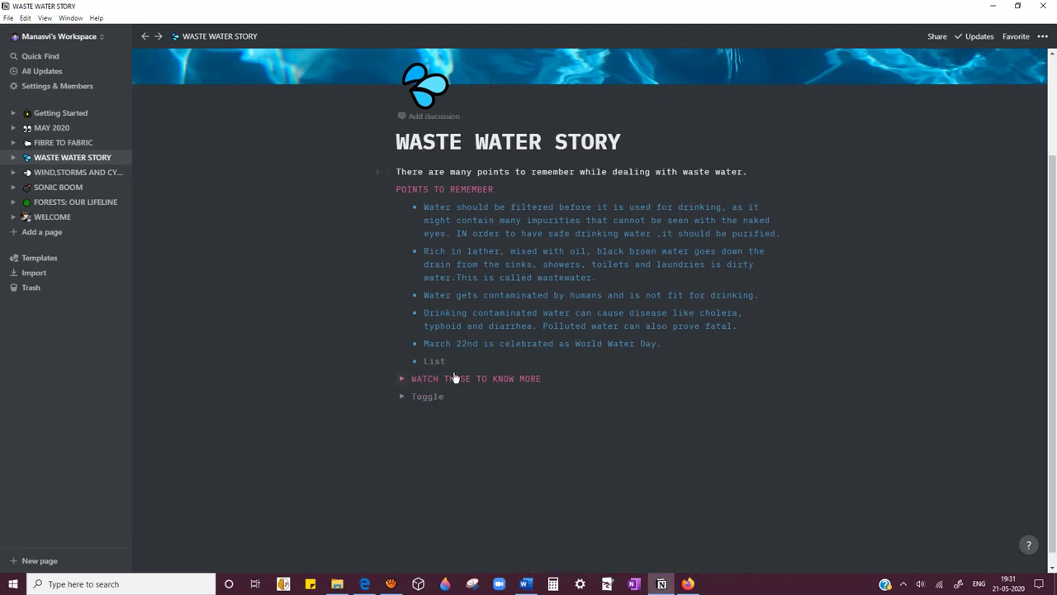
left_click(402, 380)
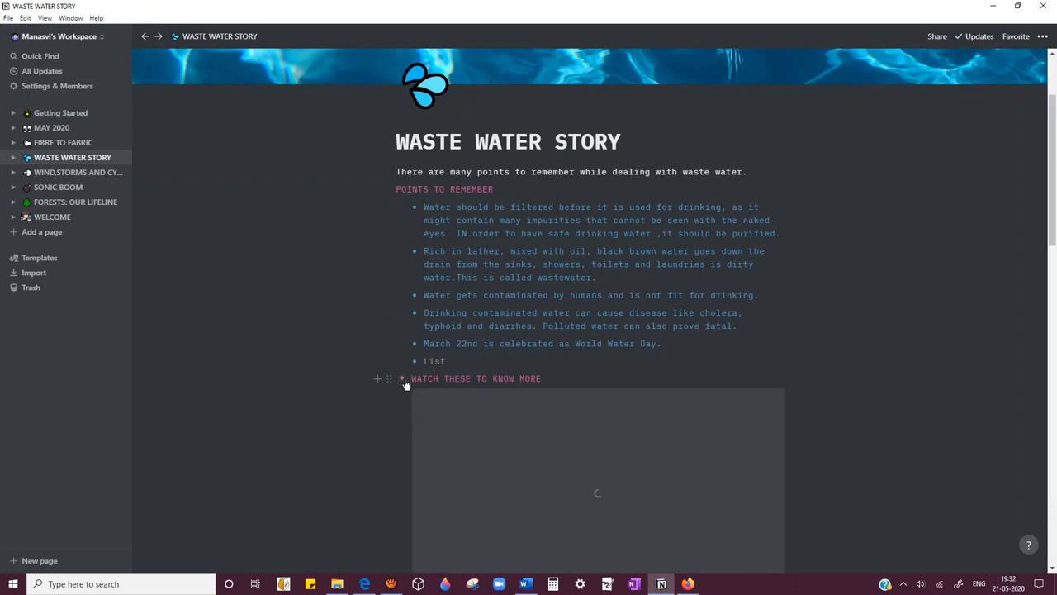
left_click(402, 380)
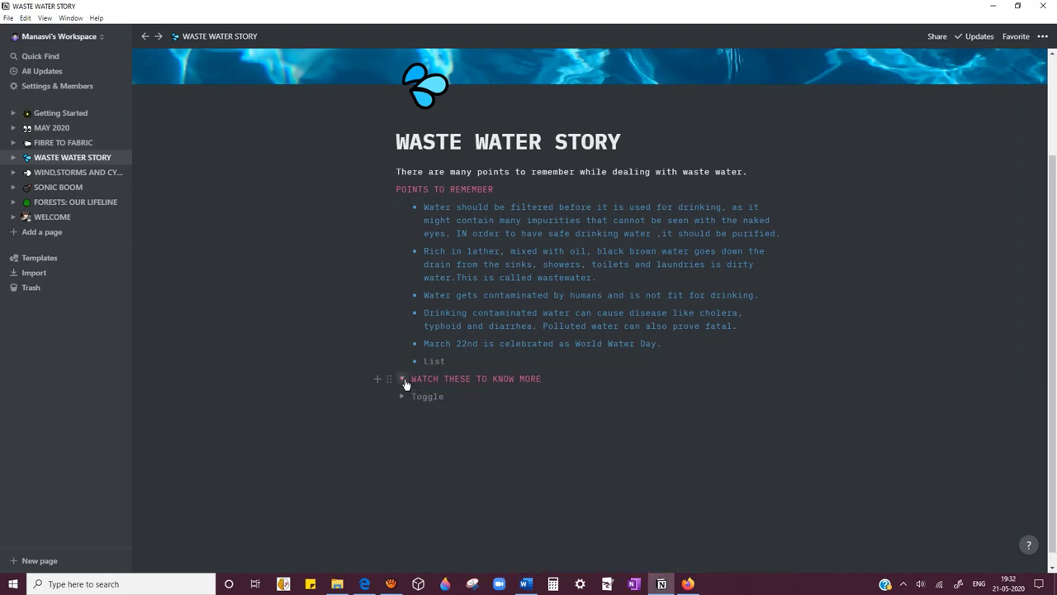
left_click(402, 380)
left_click_drag(1054, 135, 998, 106)
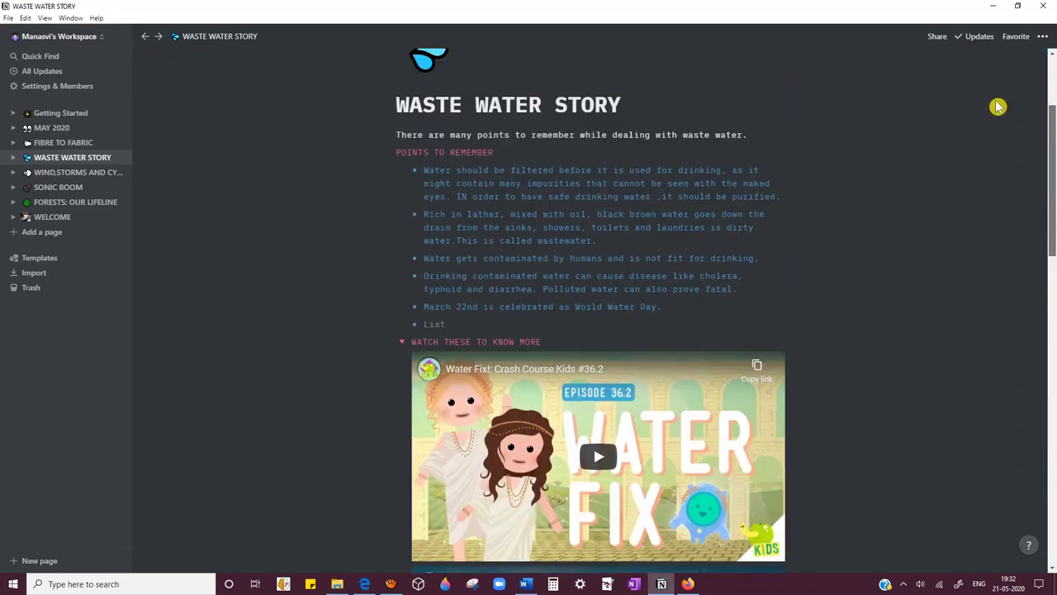
scroll(578, 206, "up", 3)
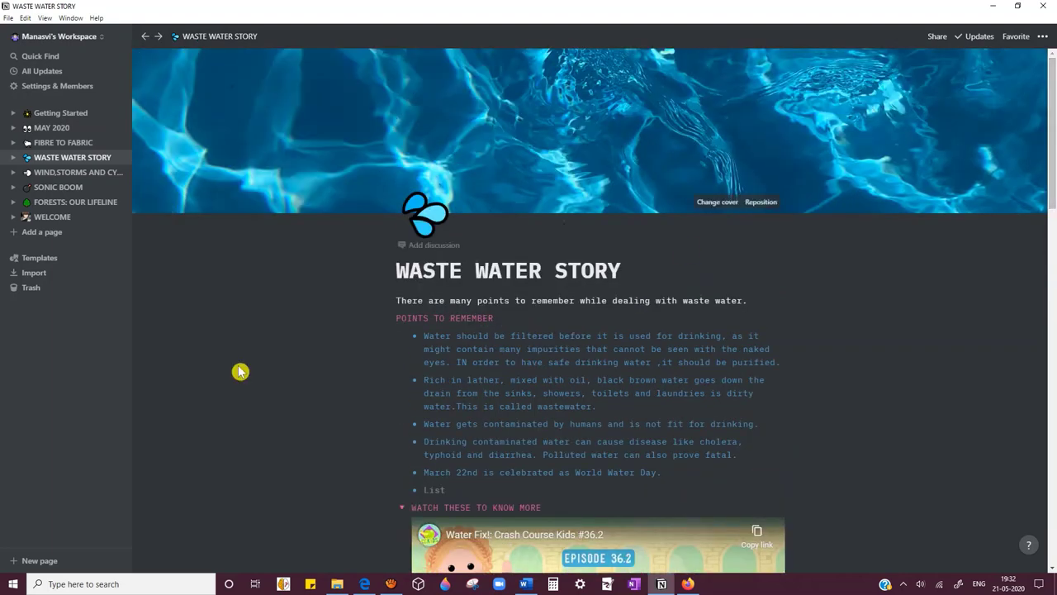
left_click(401, 507)
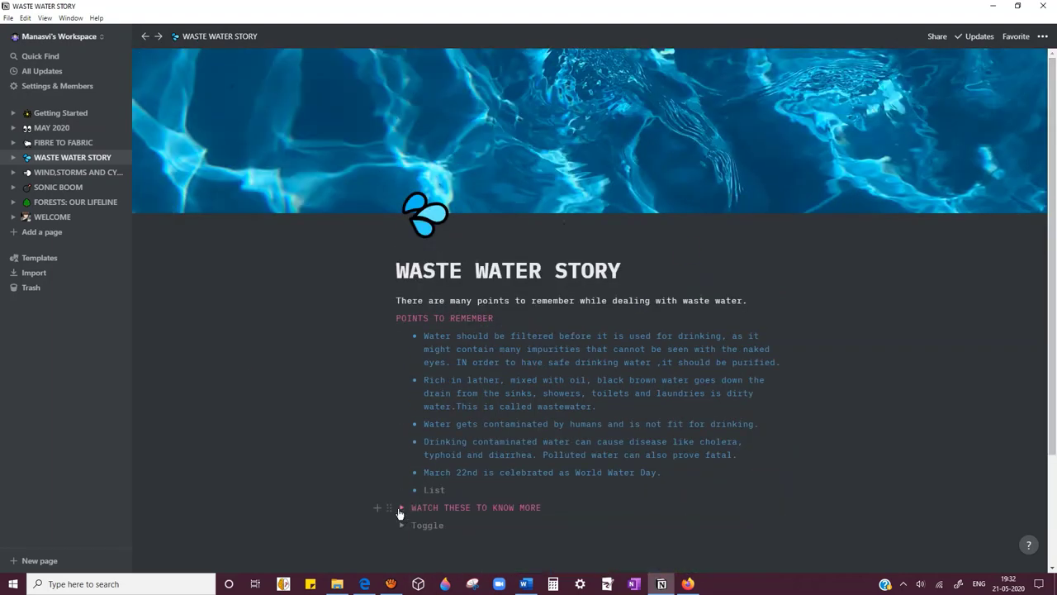
Return to the WELCOME page and delete the leftover slash from its toggle
left_click(106, 232)
left_click(97, 219)
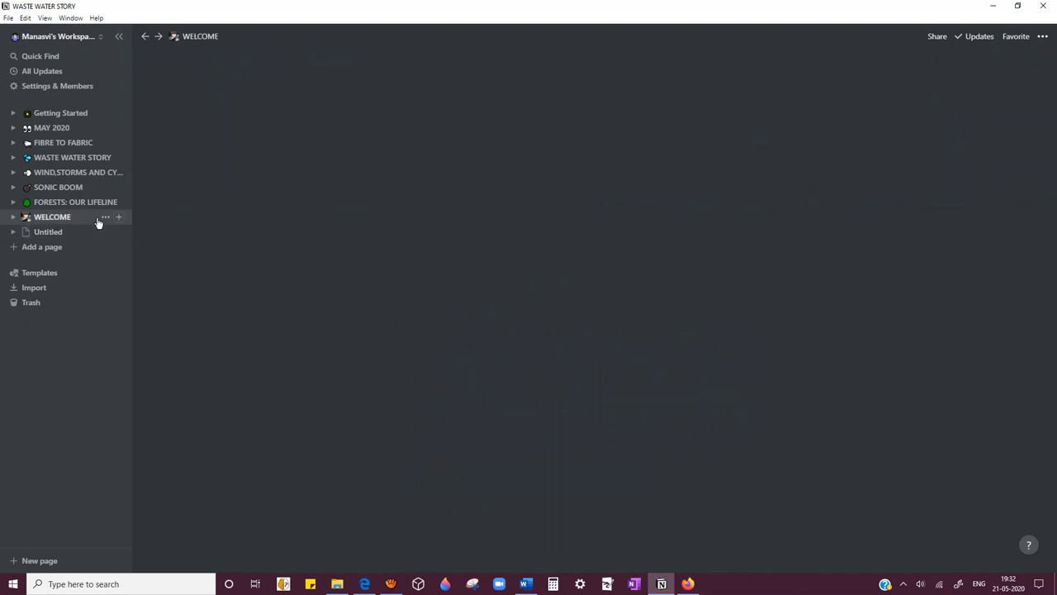
left_click(51, 239)
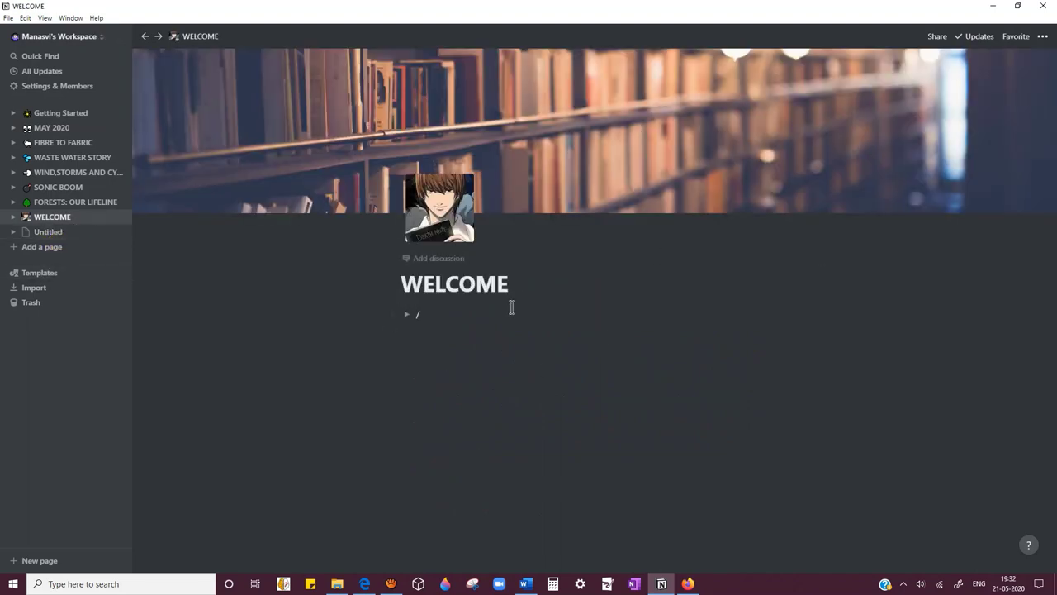
key("BackSpace")
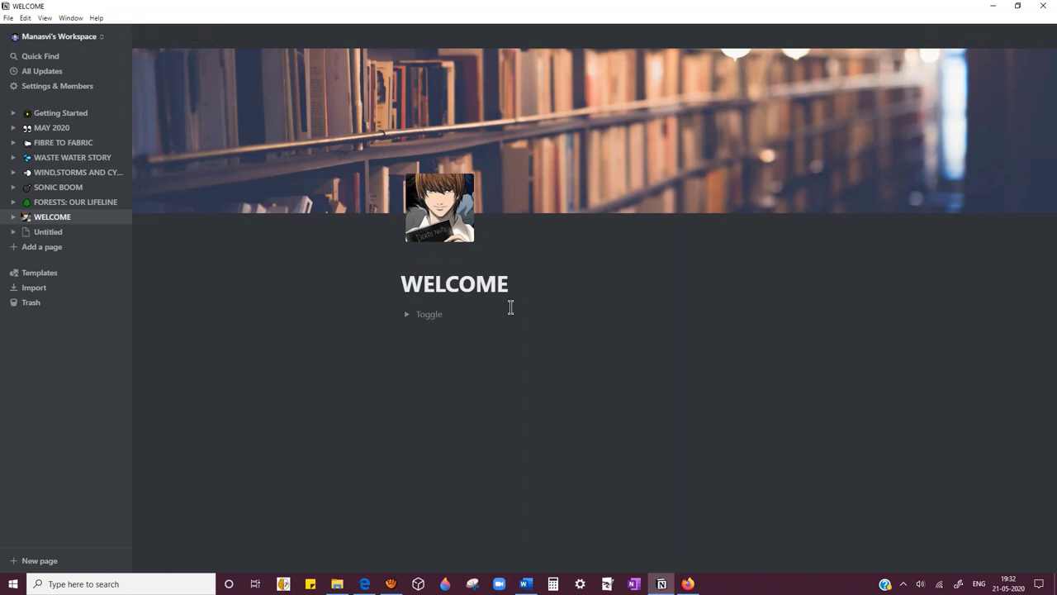
Browse the slash command's full list from database blocks to background colors inside the WELCOME toggle, dismiss it and delete the slash
type("/")
key("Down")
key("Down")
key("Down")
key("Down")
key("Down")
key("Down")
key("Down")
key("Down")
key("Down")
key("Down")
key("Down")
key("Down")
key("Down")
key("Down")
key("Down")
key("Down")
key("Down")
key("Down")
key("Down")
key("Down")
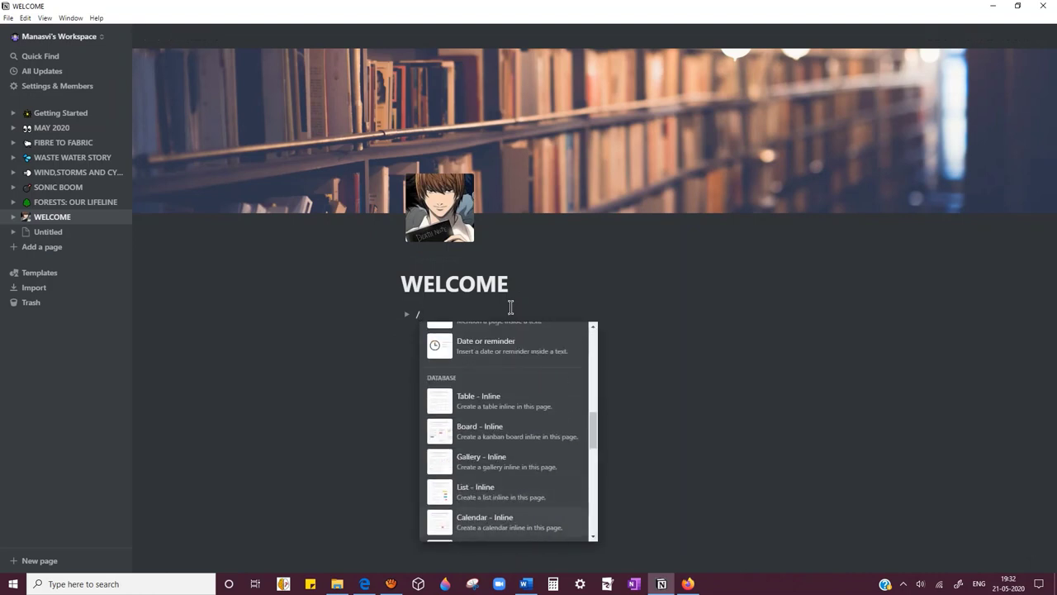
key("Down")
key("Down")
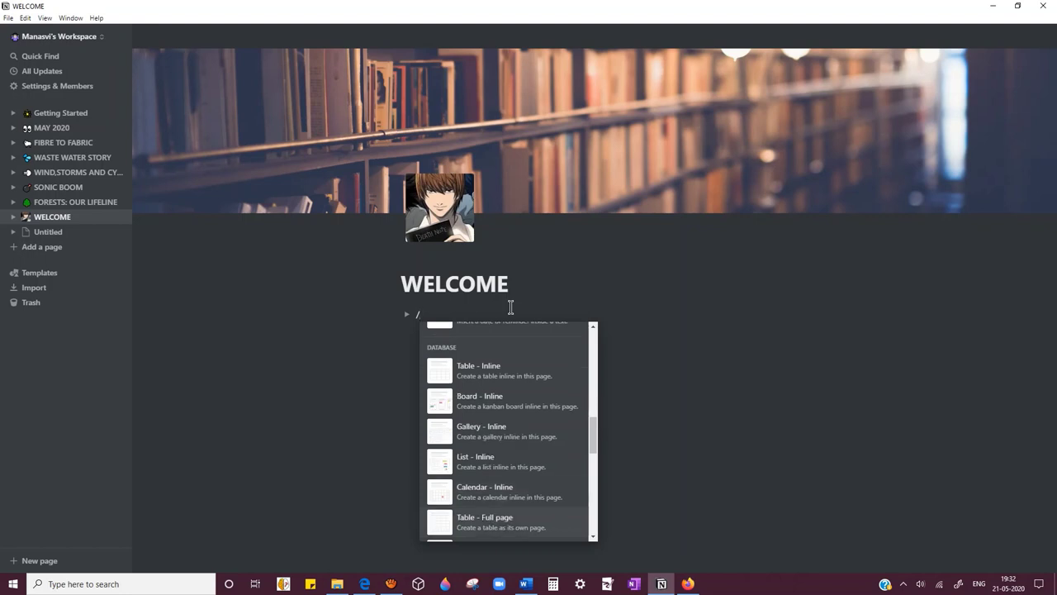
key("Down")
key("Down")
key("Down")
key("Down")
key("Down")
key("Down")
key("Down")
key("Down")
key("Down")
key("Down")
key("Down")
key("Down")
key("Down")
key("Down")
key("Down")
key("Down")
key("Down")
key("Down")
key("Down")
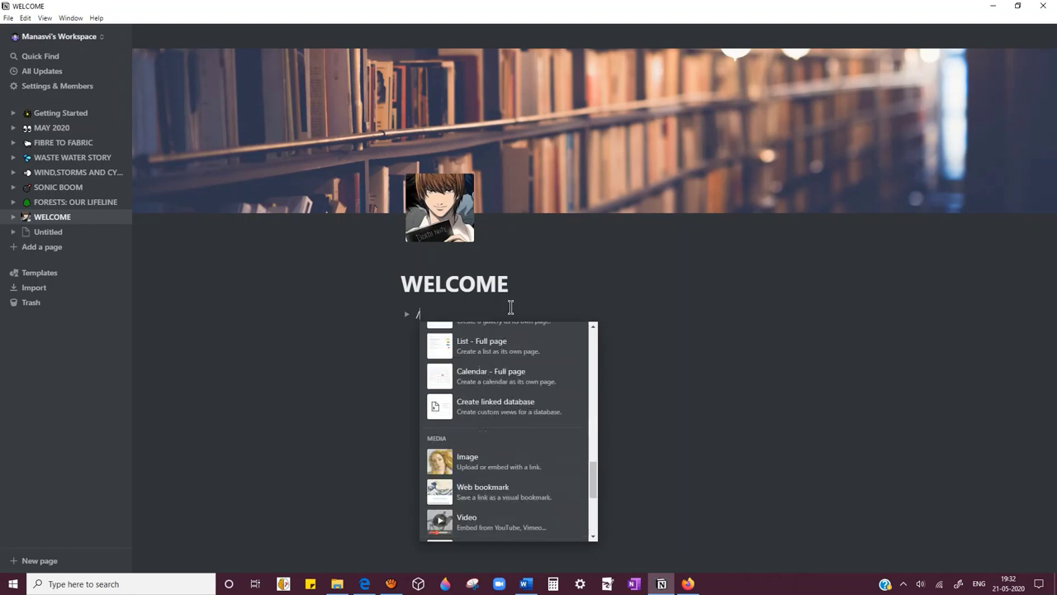
key("Up")
key("Up")
key("Up")
key("Up")
key("Up")
key("Up")
key("Up")
key("Up")
key("Up")
key("Down")
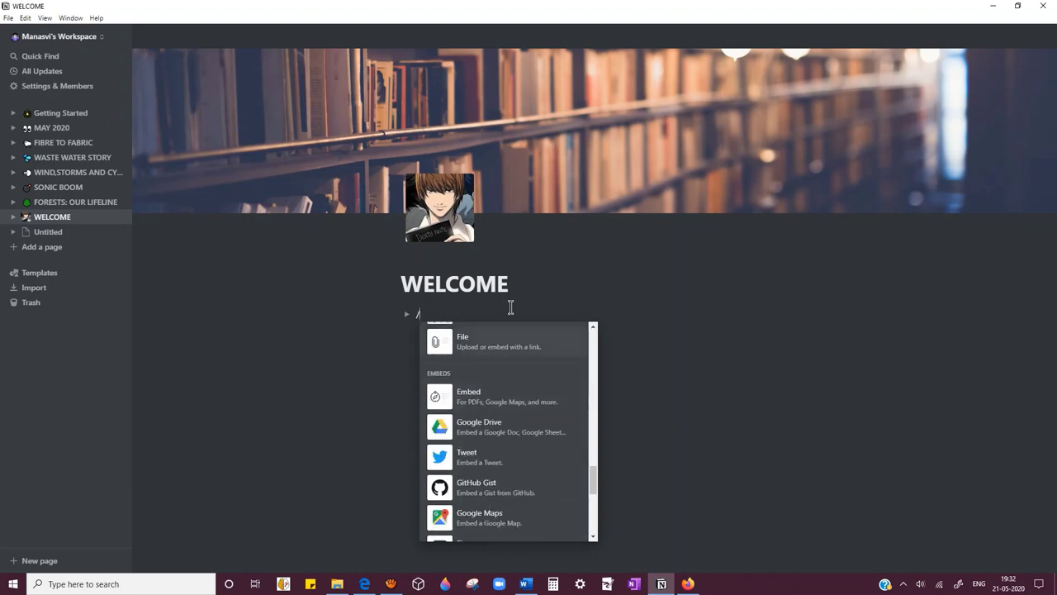
key("Up")
key("Down")
key("Down")
key("Down")
key("Down")
key("Down")
key("Down")
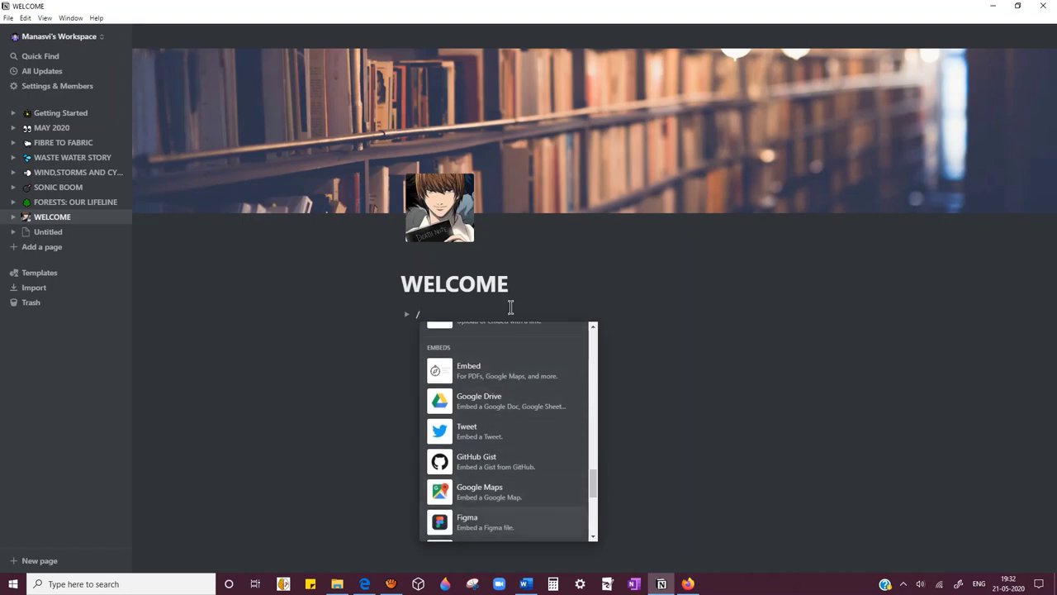
key("Down")
key("Down")
key("Down")
key("Down")
key("Down")
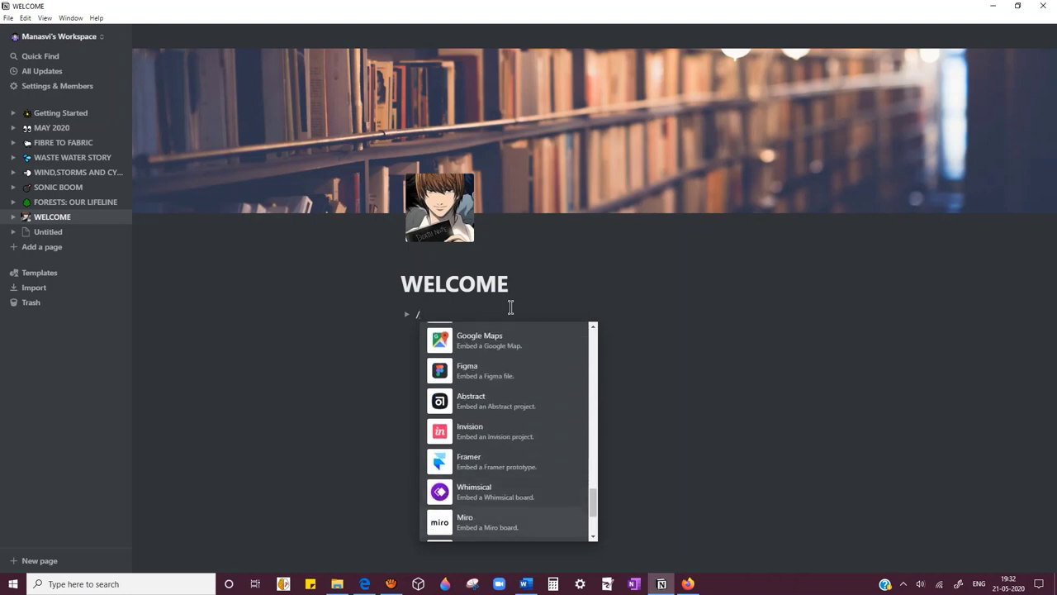
key("Down")
key("Down")
key("Down")
key("Down")
key("Down")
key("Down")
key("Down")
key("Down")
key("Down")
key("Down")
key("Down")
key("Down")
key("Down")
key("Down")
key("Down")
key("Down")
key("Down")
key("Down")
key("Down")
key("Down")
key("Down")
key("Down")
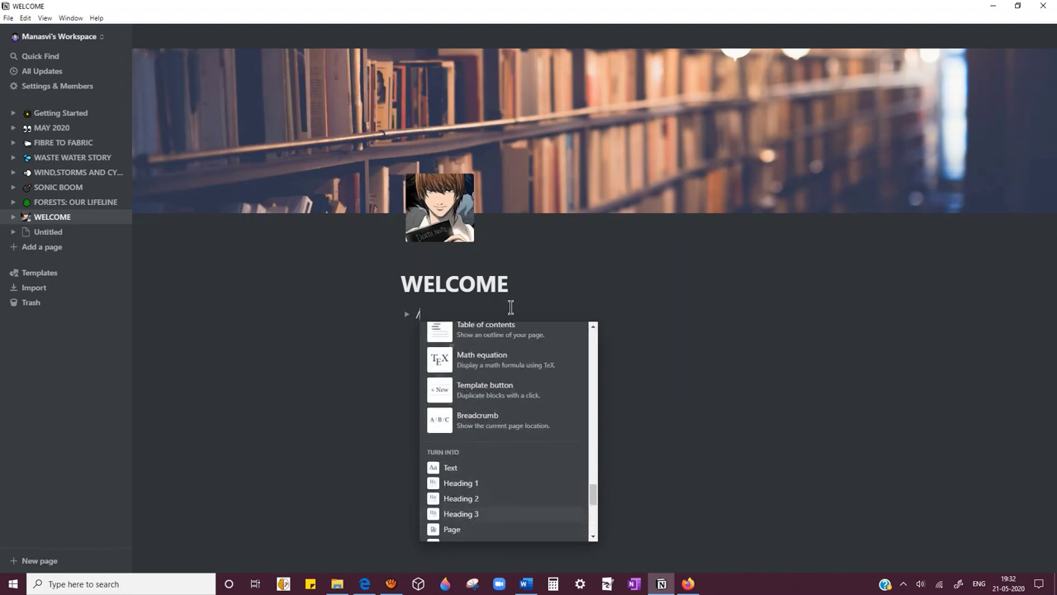
key("Down")
key("Down")
key("Down")
key("Down")
key("Down")
key("Down")
key("Down")
key("Down")
key("Down")
key("Down")
key("Down")
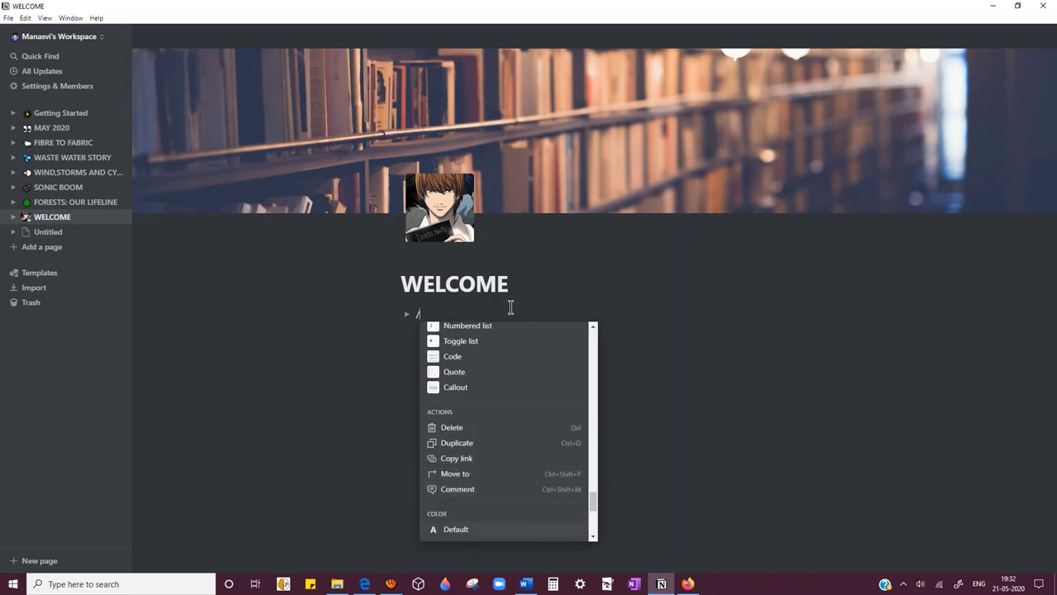
key("Down")
key("Down")
key("Down")
key("Down")
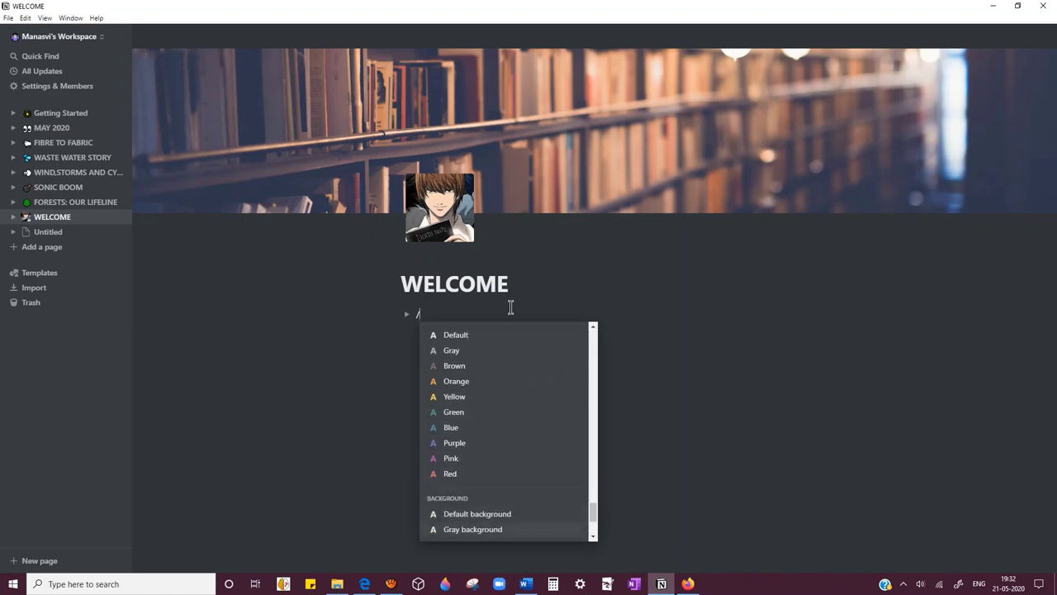
key("Down")
key("Down")
key("Down")
key("Down")
key("Down")
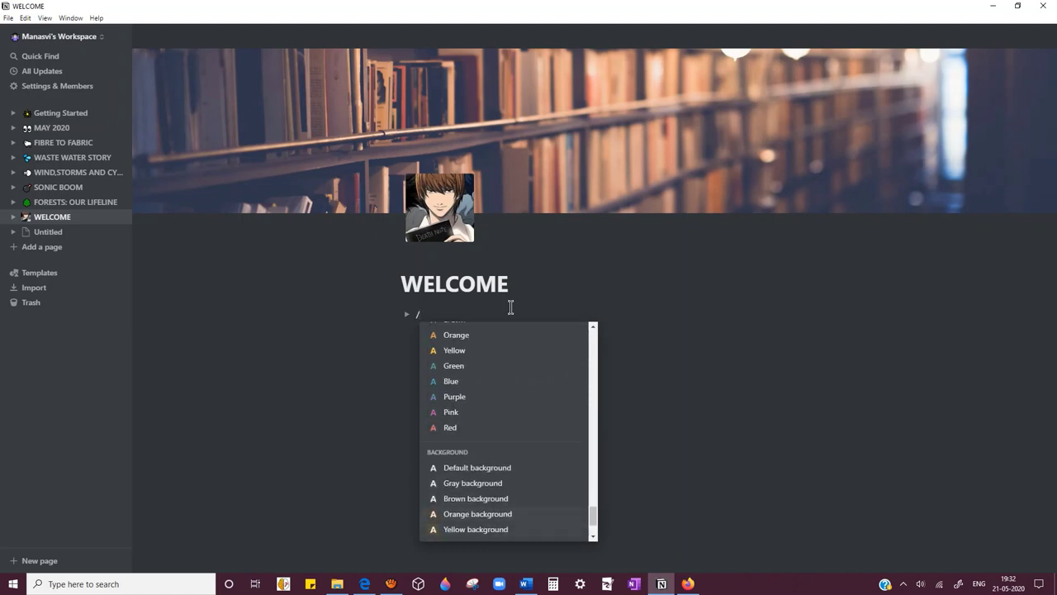
key("Down")
key("Down")
key("Down")
key("Down")
key("Down")
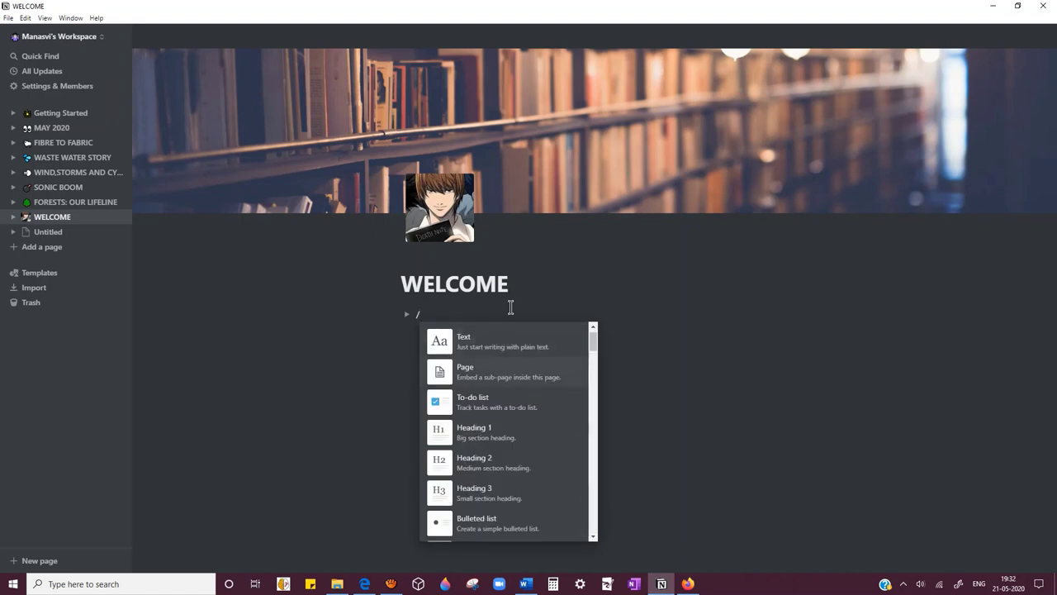
key("Escape")
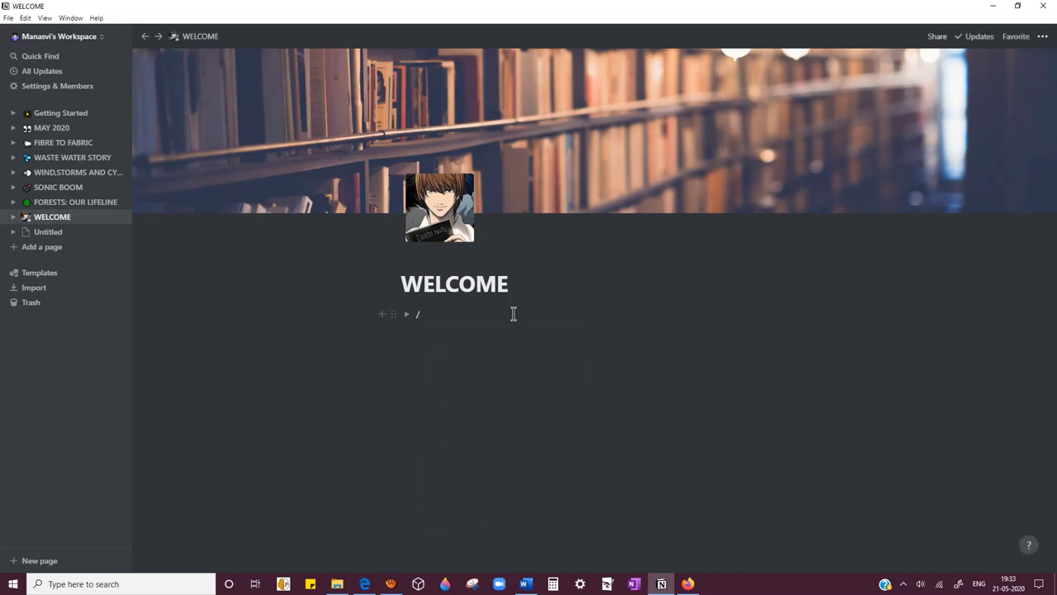
key("BackSpace")
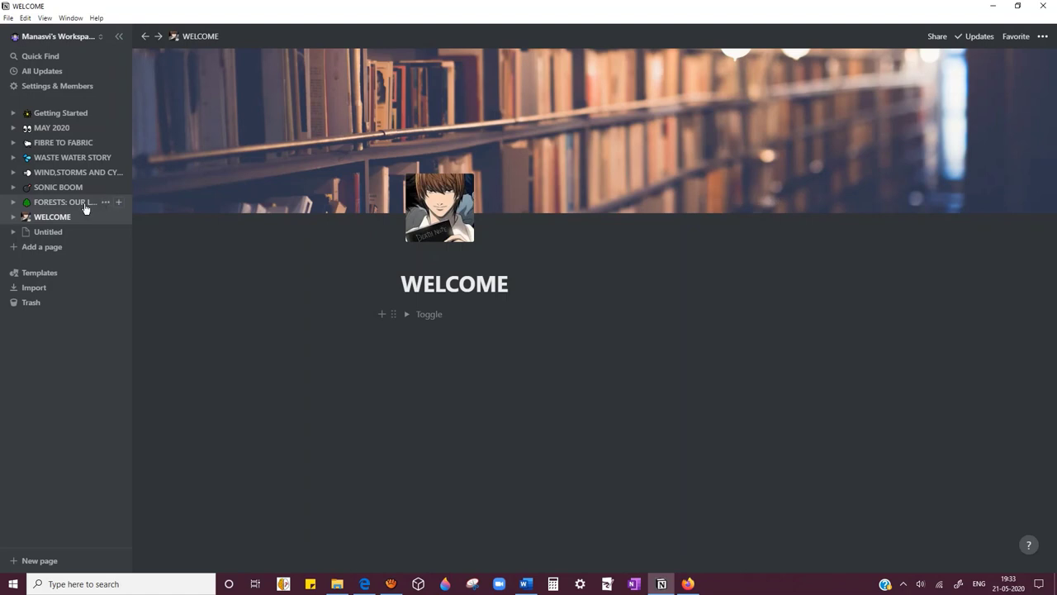
Open the FORESTS: OUR LIFELINE page to review its notes on forests and deforestation
left_click(85, 206)
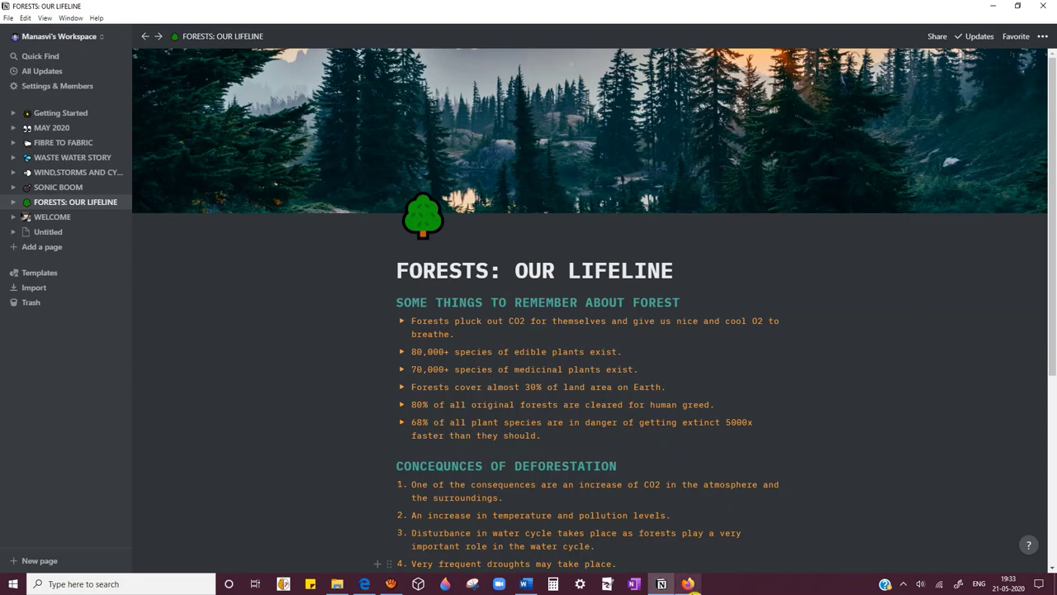
Switch to the Trello Timetable board in Firefox, view the whole board and reopen its <Biology> card
left_click(688, 583)
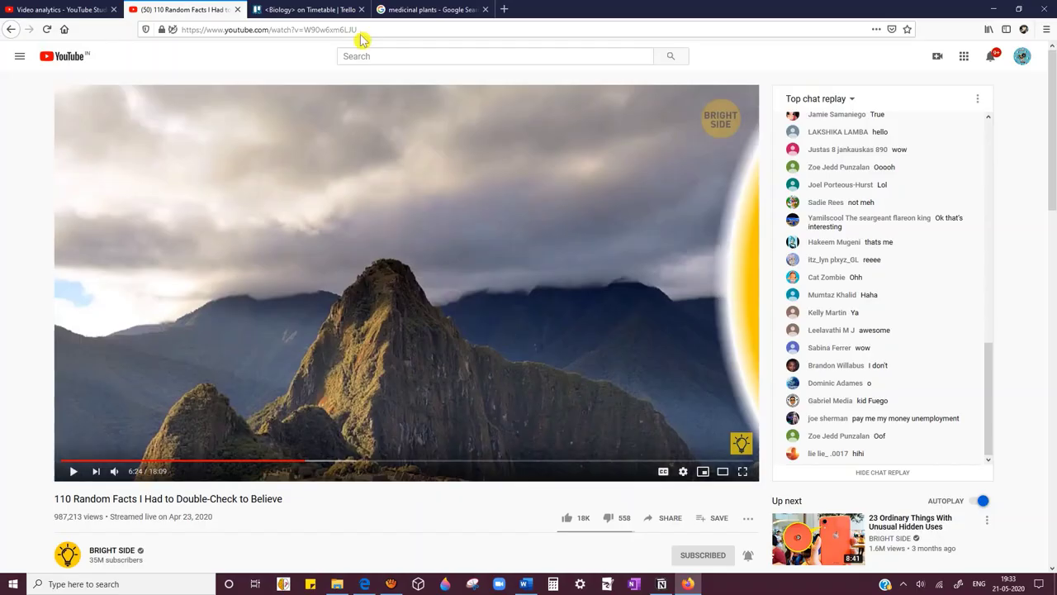
left_click(307, 11)
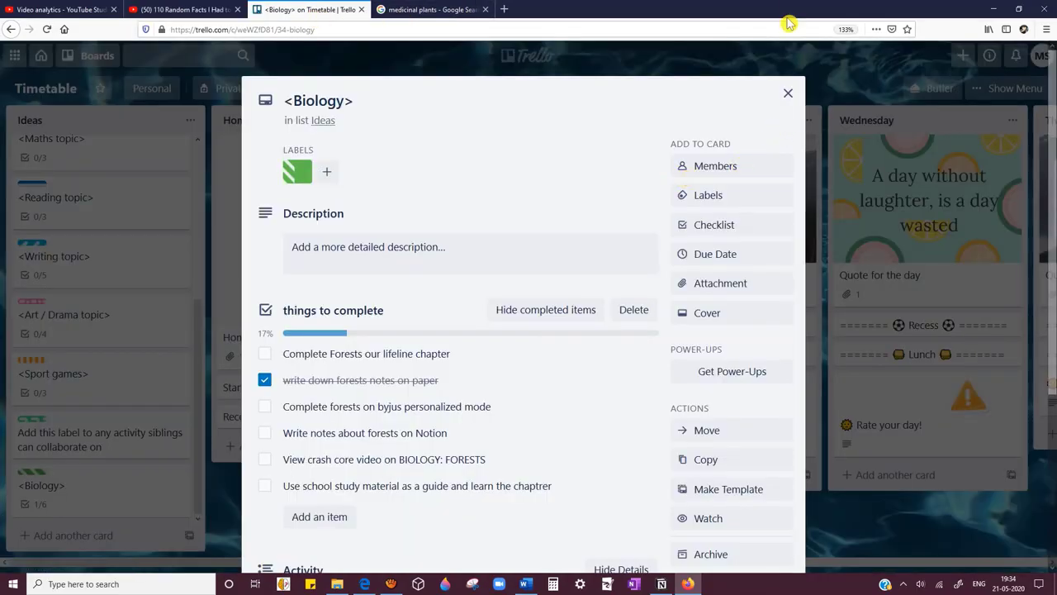
left_click(789, 92)
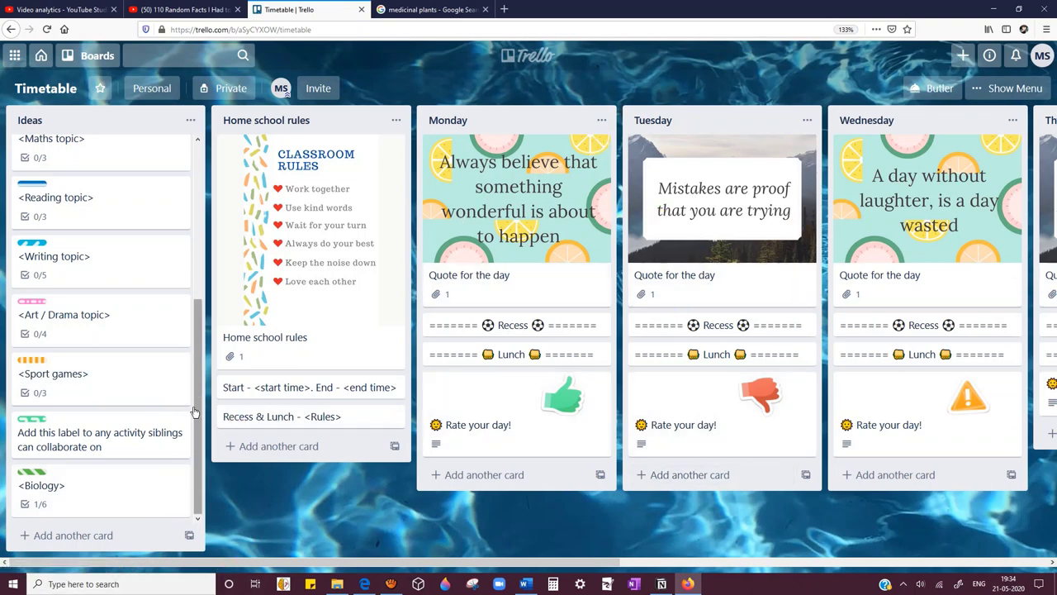
left_click(110, 487)
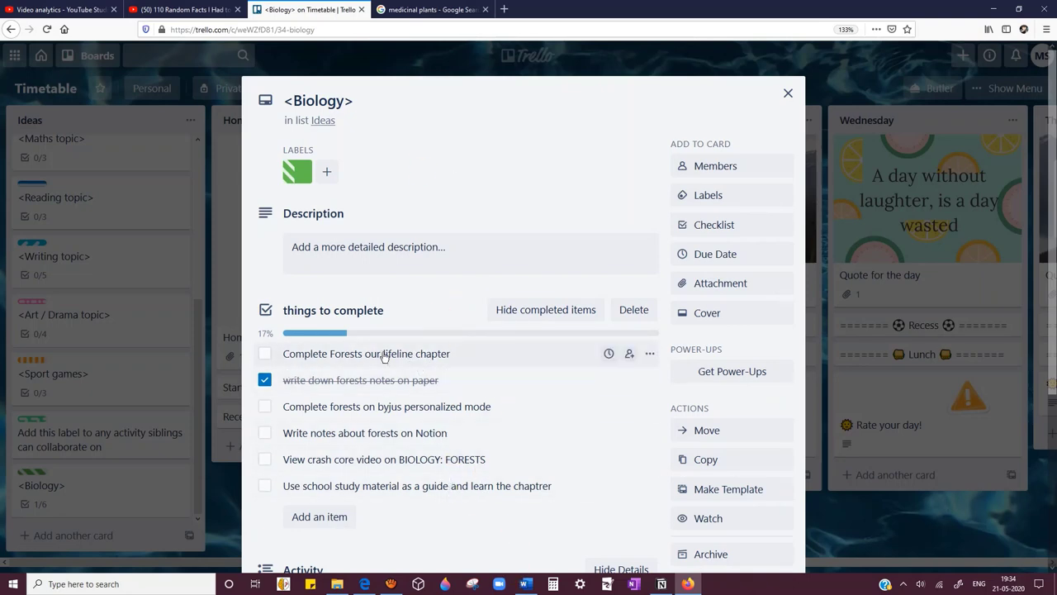
Check off the forests chapter, byjus personalized mode, Notion notes and school study material items in the "things to complete" checklist
left_click(265, 356)
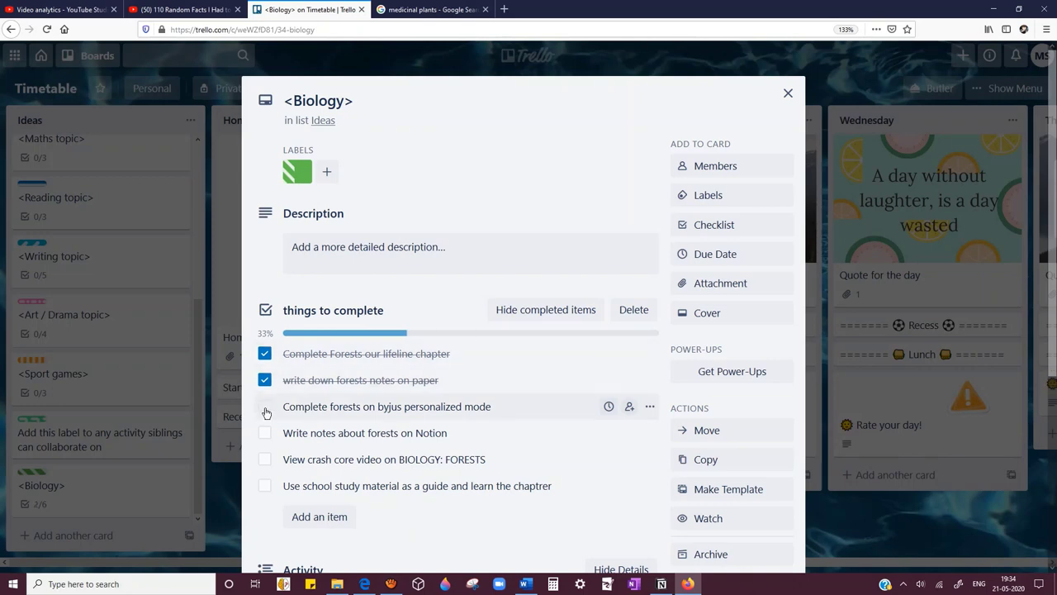
left_click(265, 408)
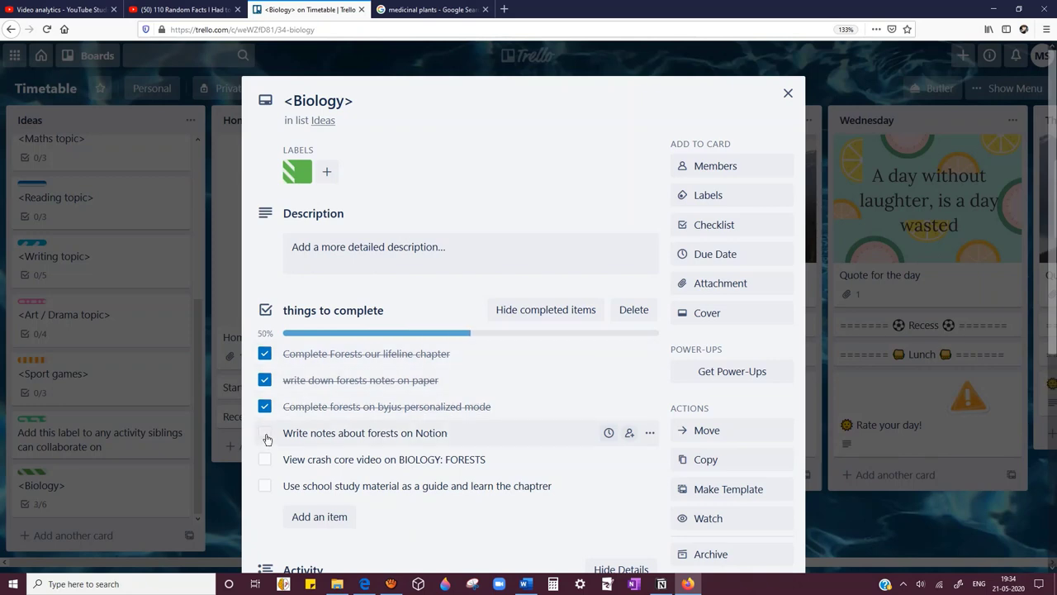
left_click(265, 435)
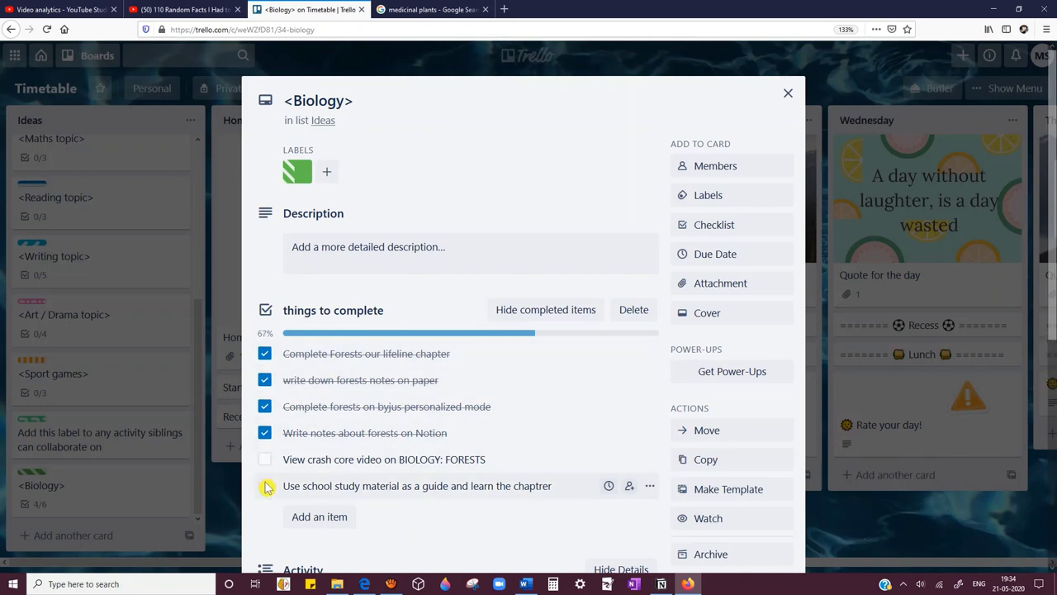
left_click(265, 487)
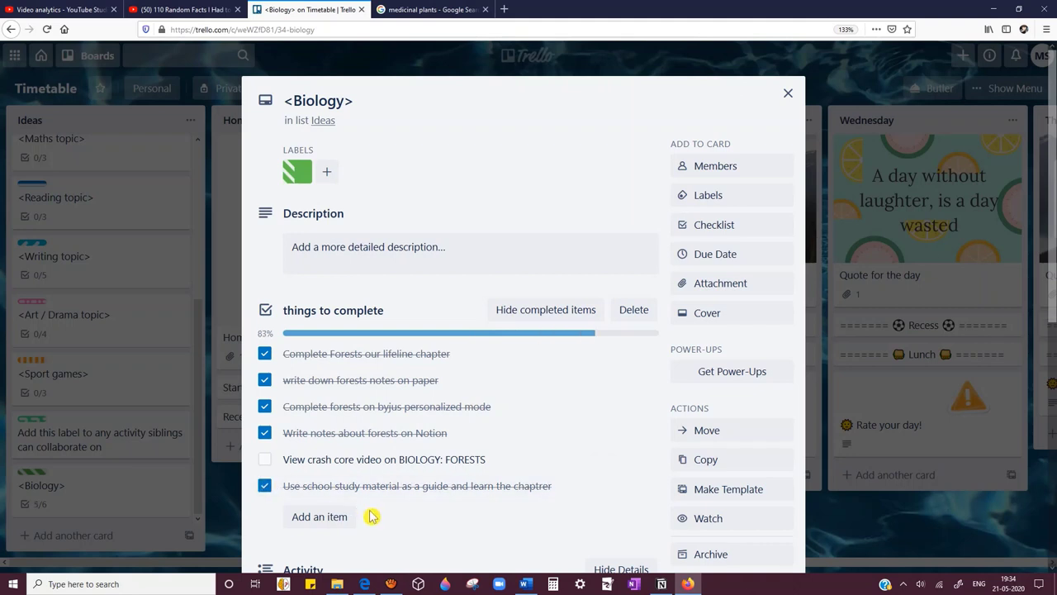
Switch back to Notion's FORESTS: OUR LIFELINE page and leave its heading block deselected
left_click(662, 585)
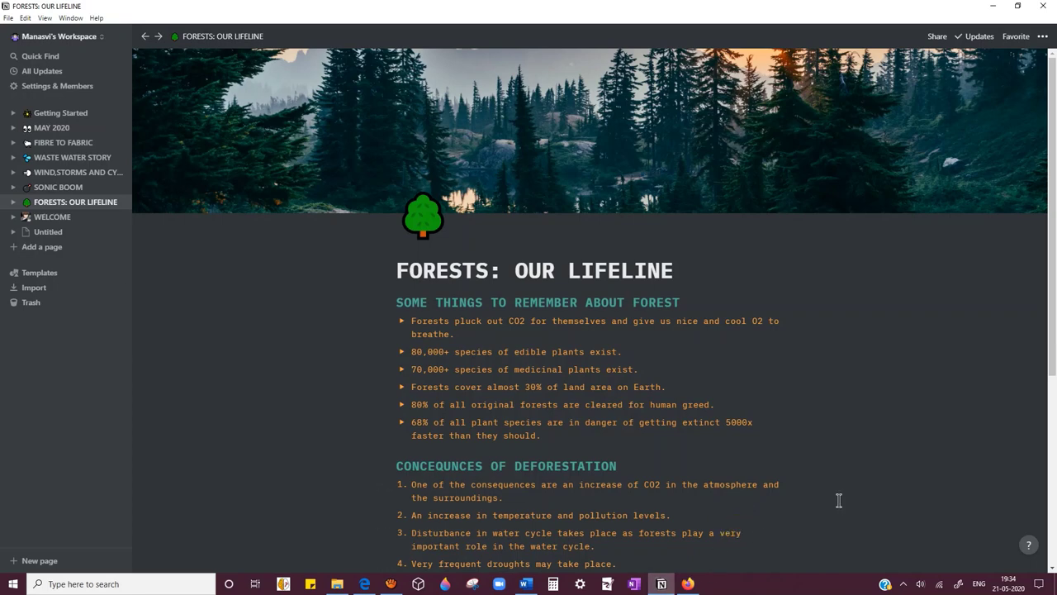
key("Escape")
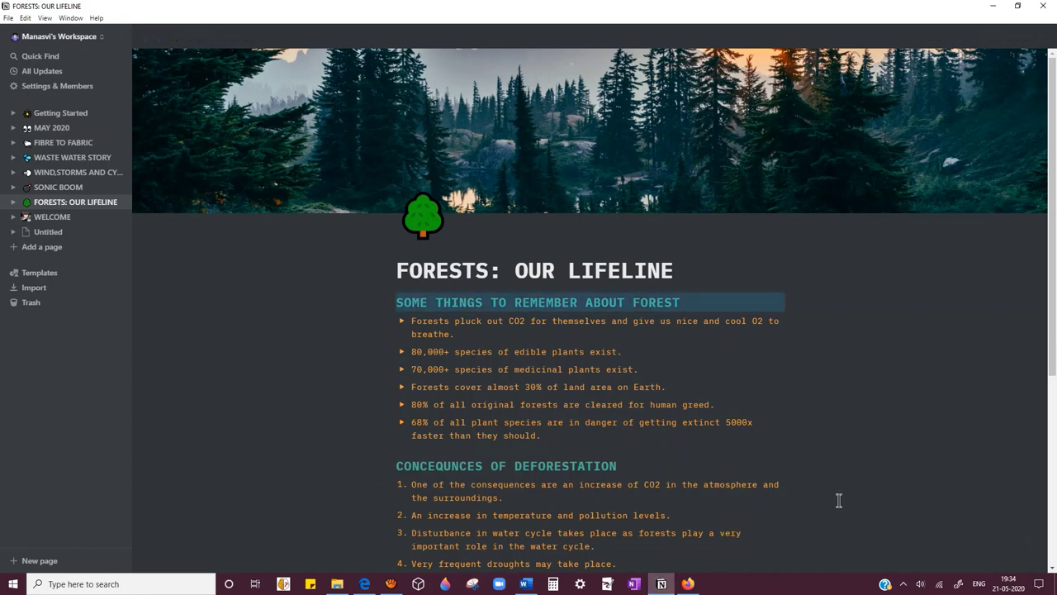
left_click(624, 351)
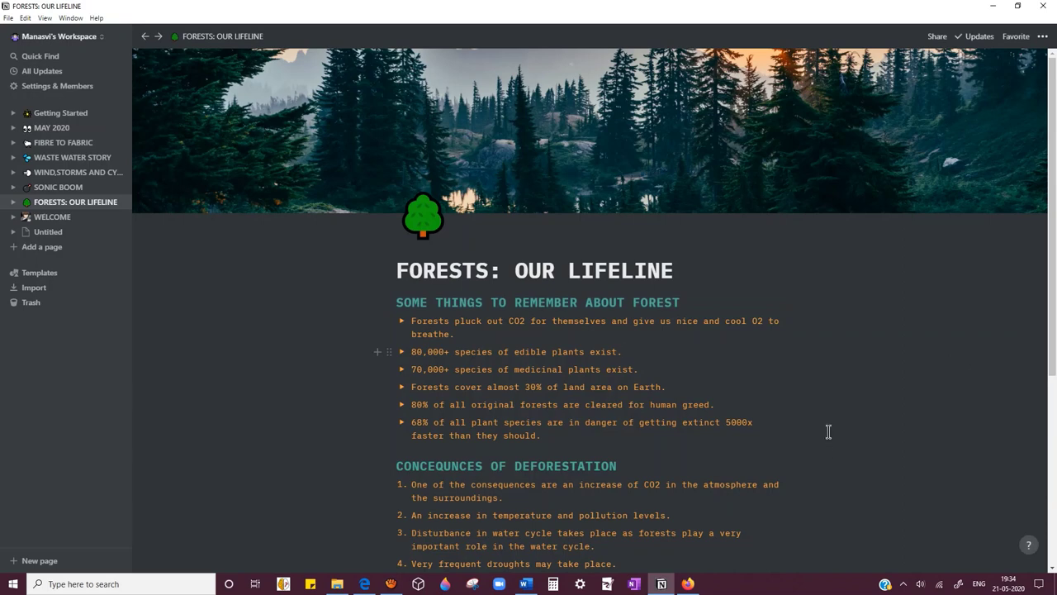
Expand the toggles on forests taking in CO2 and on edible plant species to read their details, collapsing each again
left_click(808, 303)
left_click(820, 348)
left_click(401, 321)
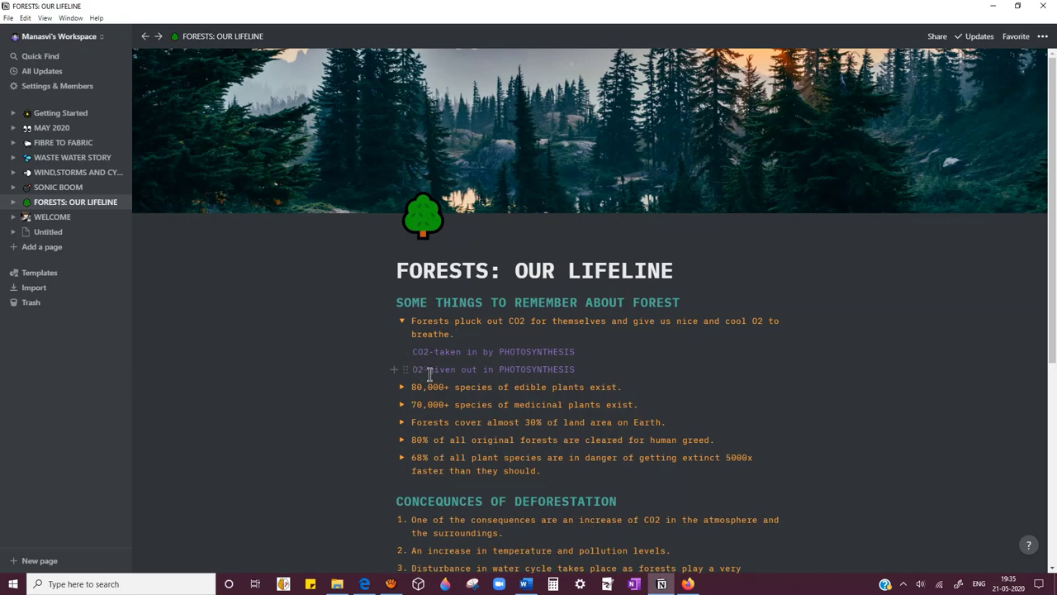
left_click(401, 321)
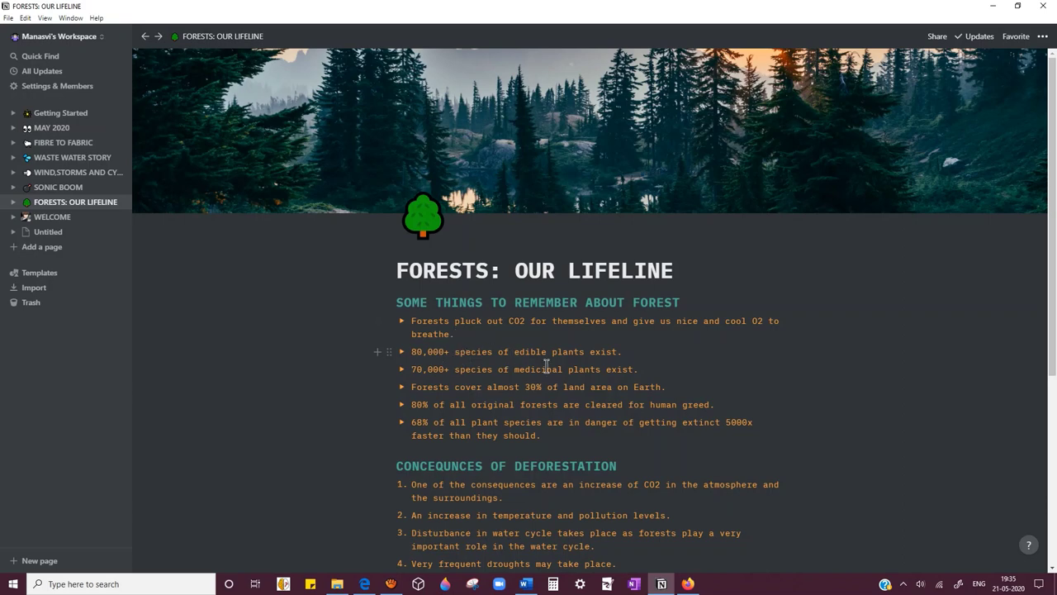
left_click(403, 352)
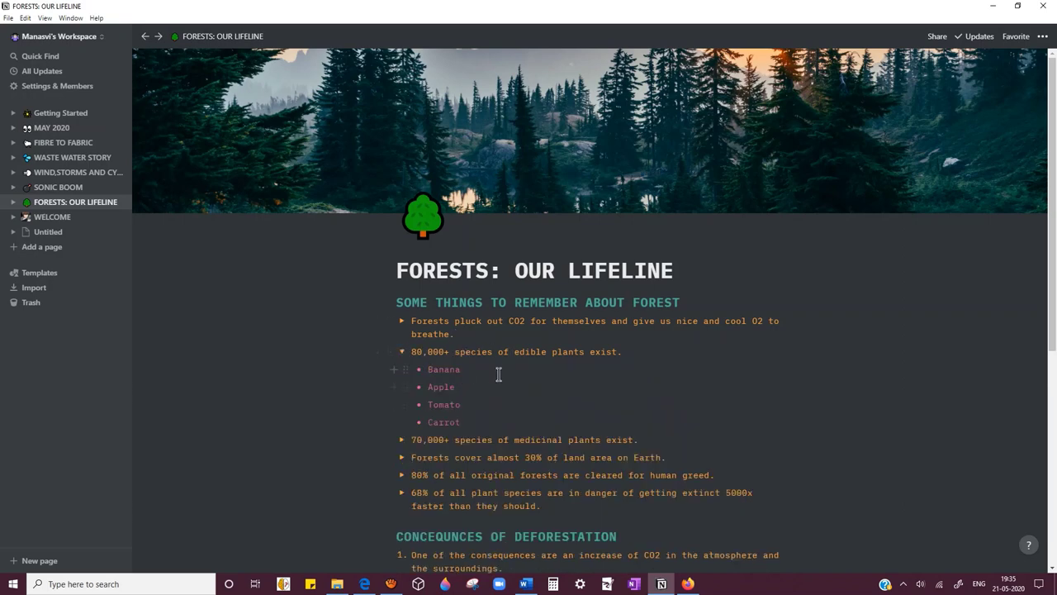
left_click(402, 352)
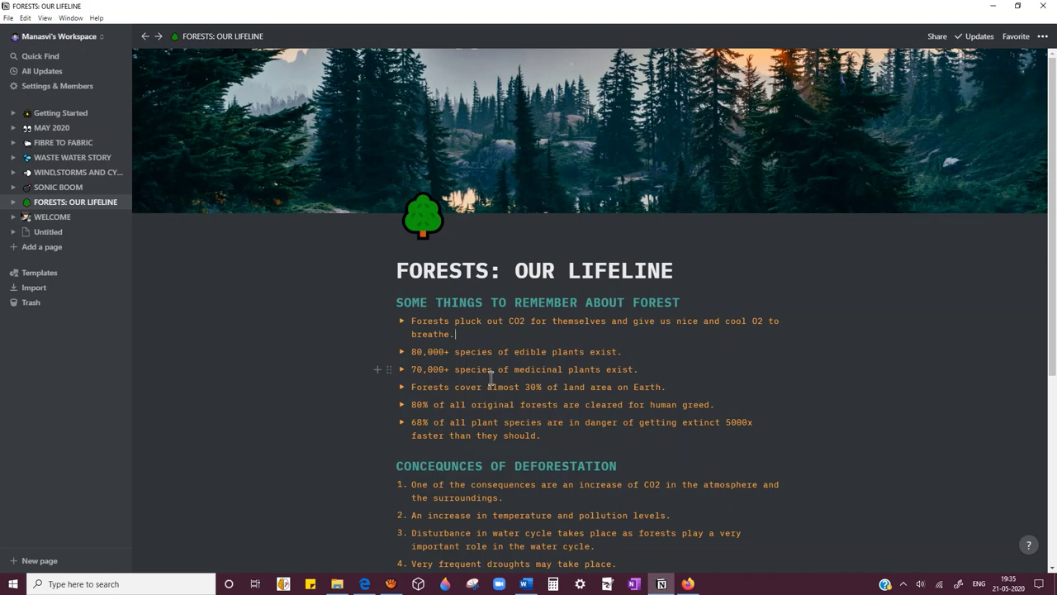
Read the details under the medicinal plants toggle, dismiss the two studiestoday.com notifications, and collapse the toggle again
left_click(401, 369)
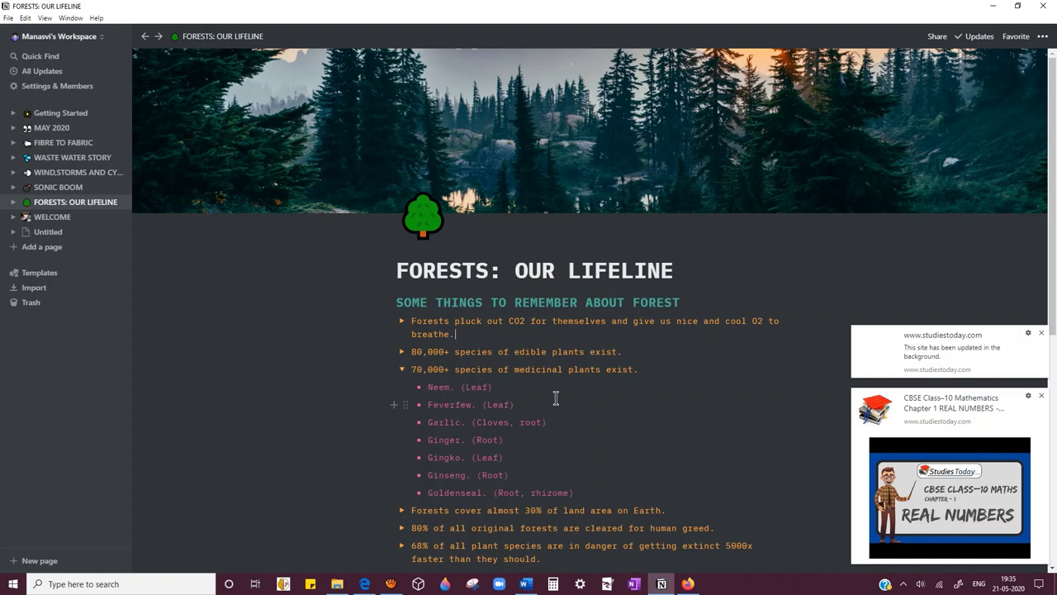
left_click(1040, 333)
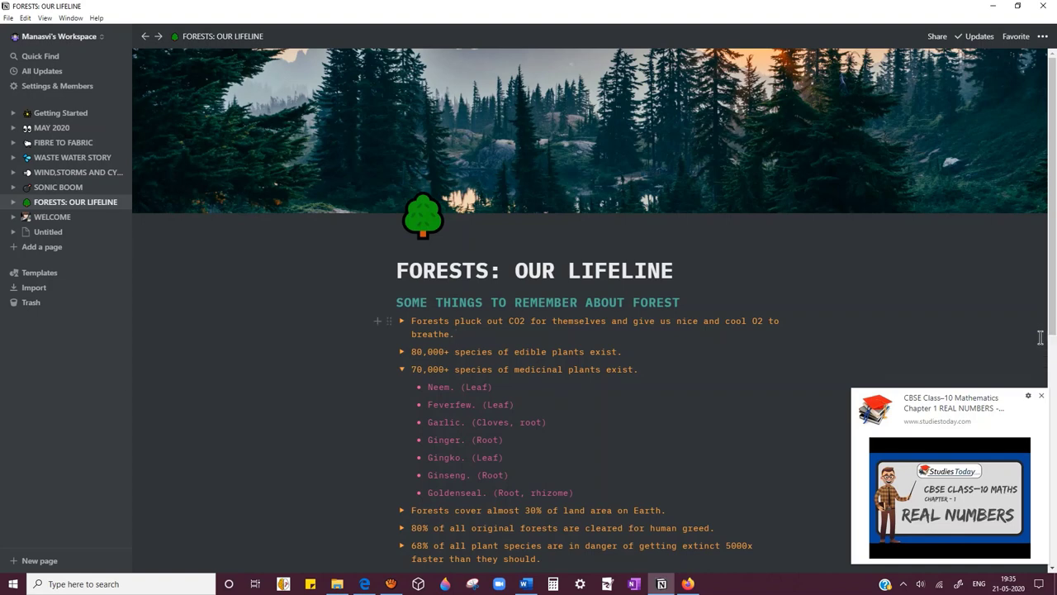
left_click(1041, 395)
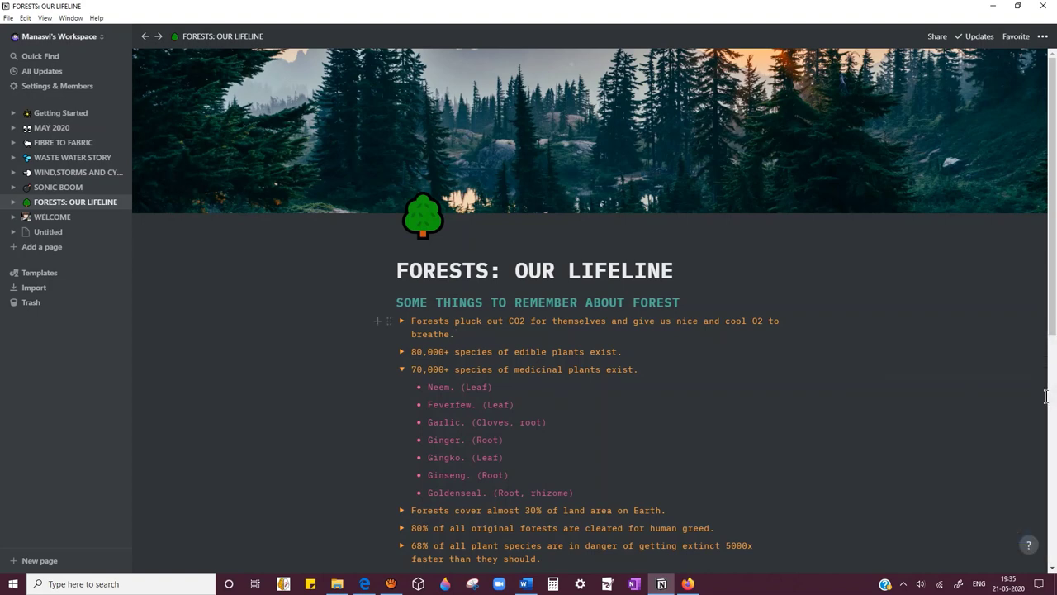
left_click(402, 370)
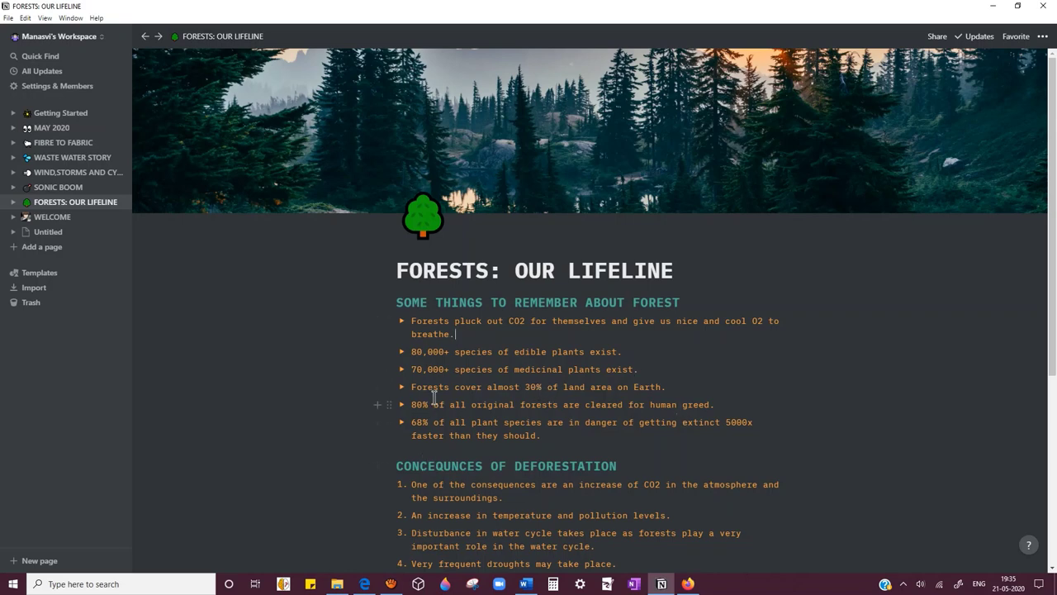
Expand and collapse the remaining toggles on forest land cover, forest clearance and endangered plant species to read their details
left_click(402, 388)
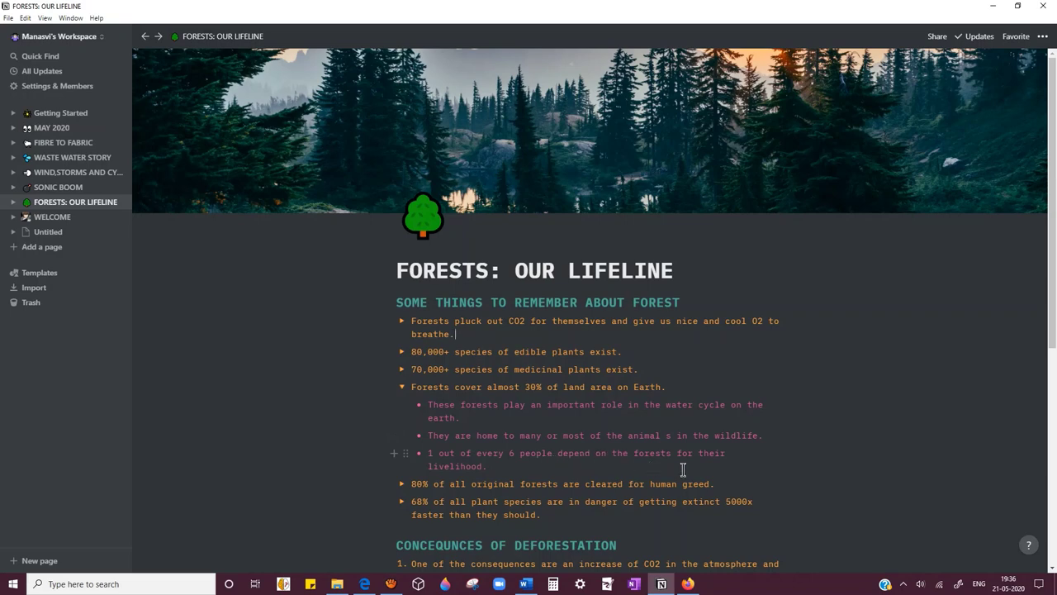
left_click(400, 390)
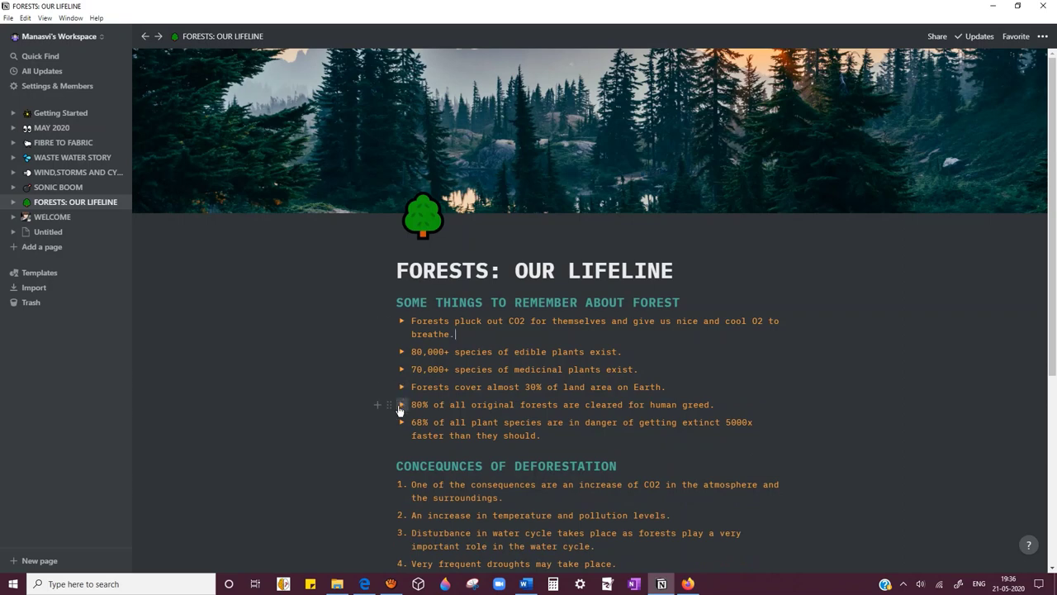
left_click(401, 405)
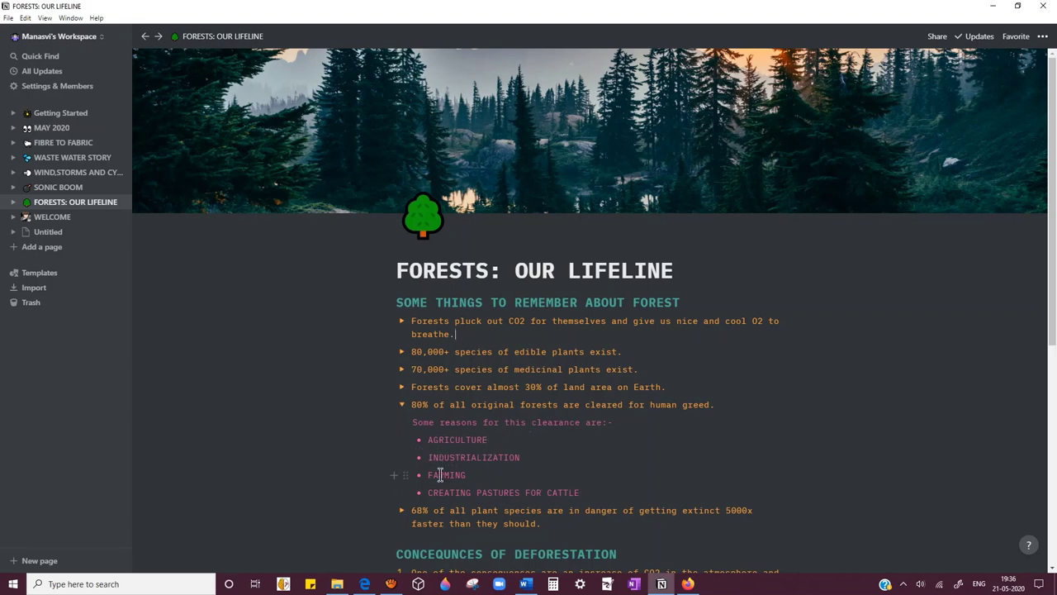
left_click(401, 405)
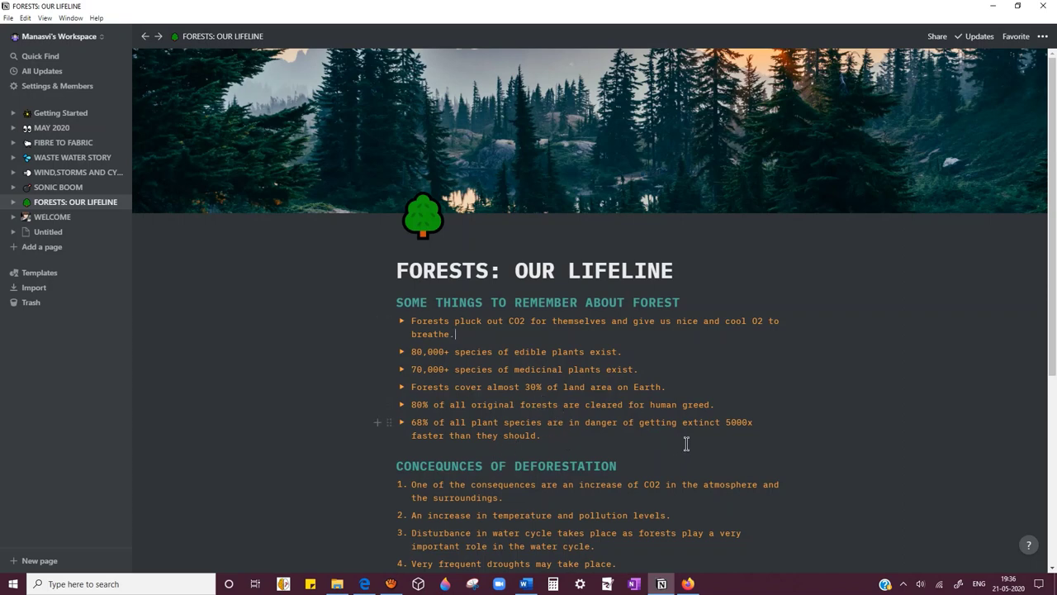
left_click(403, 423)
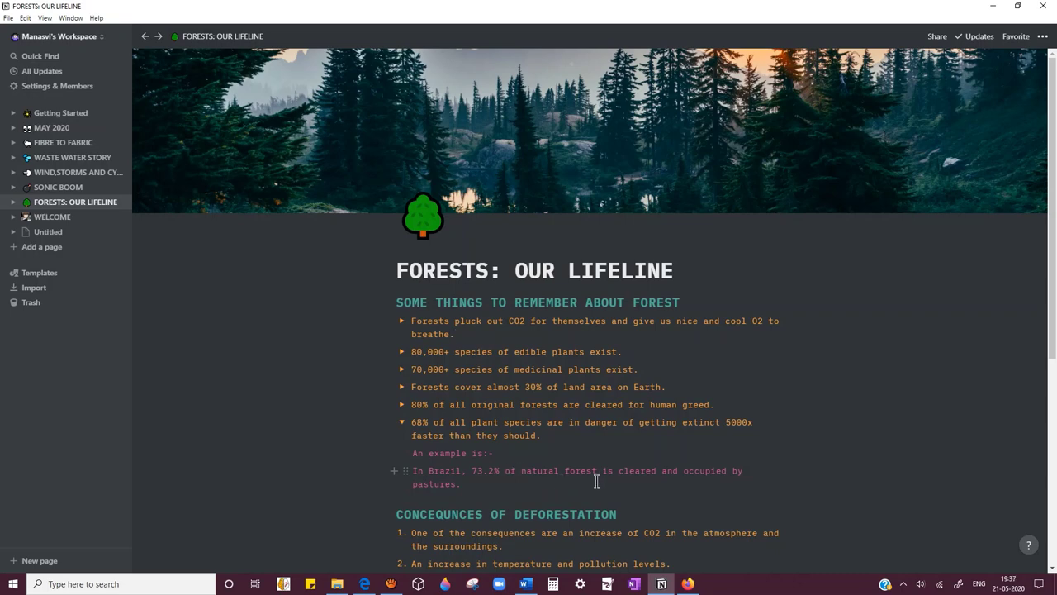
left_click(402, 424)
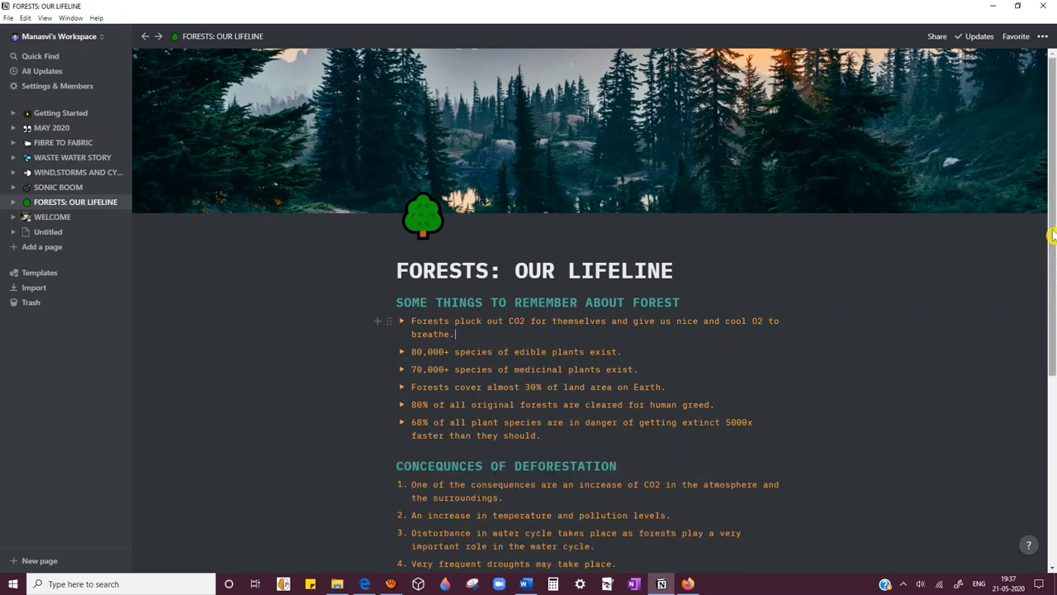
Review the numbered list of deforestation consequences and return towards the title of the FORESTS: OUR LIFELINE page
left_click_drag(1053, 235, 1054, 315)
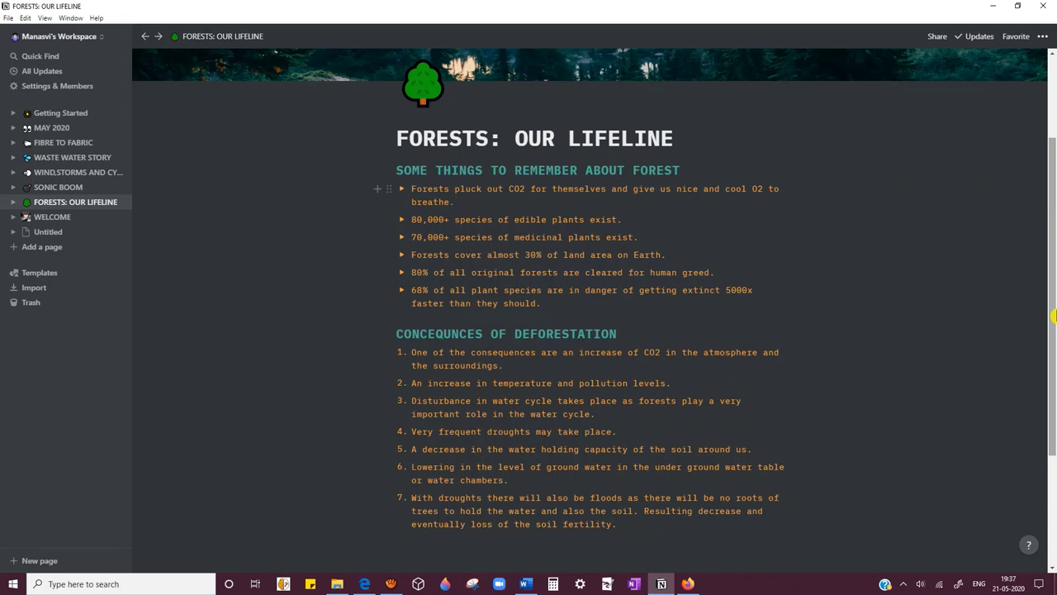
key("Up")
key("Up")
key("Home")
left_click_drag(1054, 217, 1053, 192)
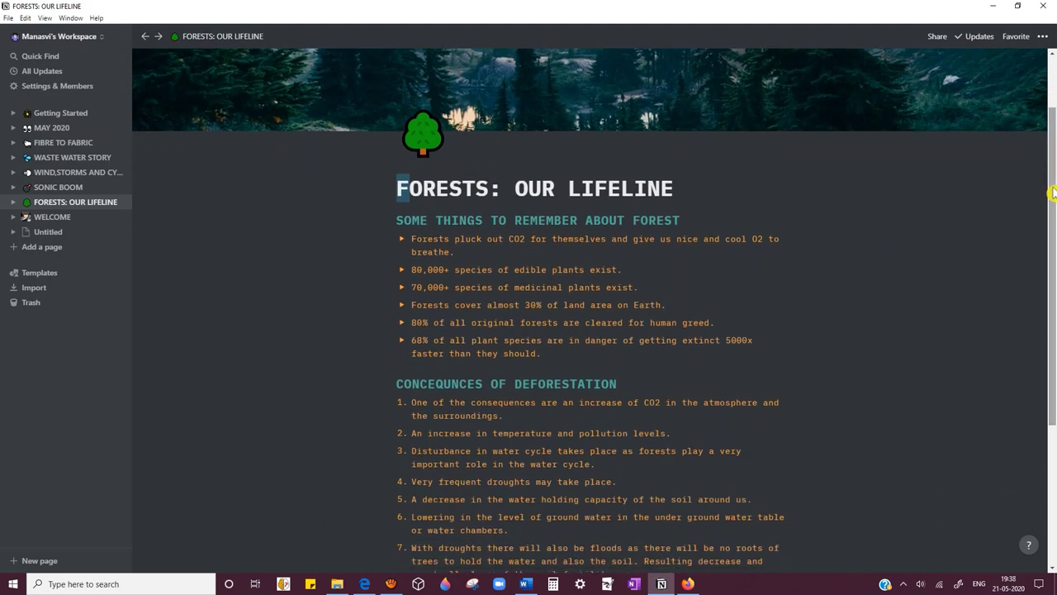